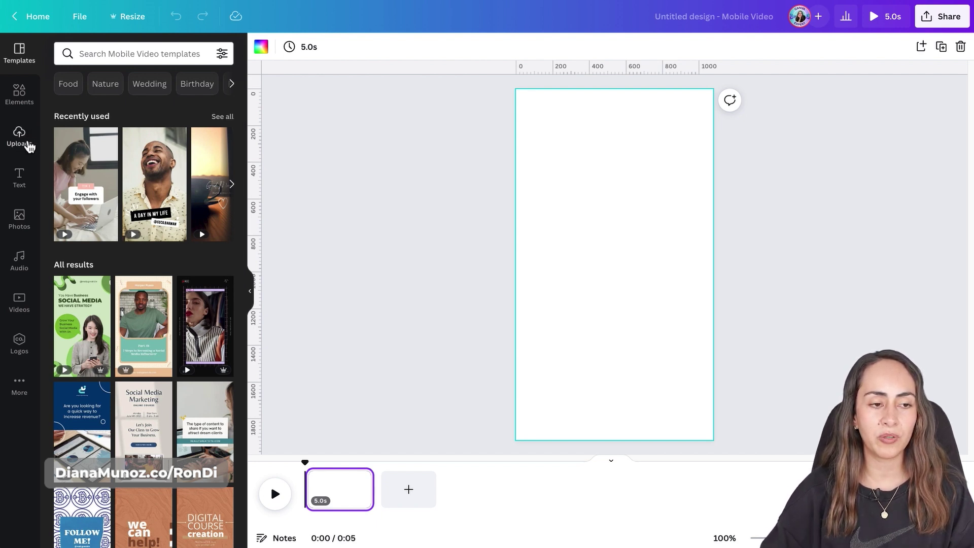
- List the uploaded video clips beside the blank page, then deselect the page
left_click(21, 137)
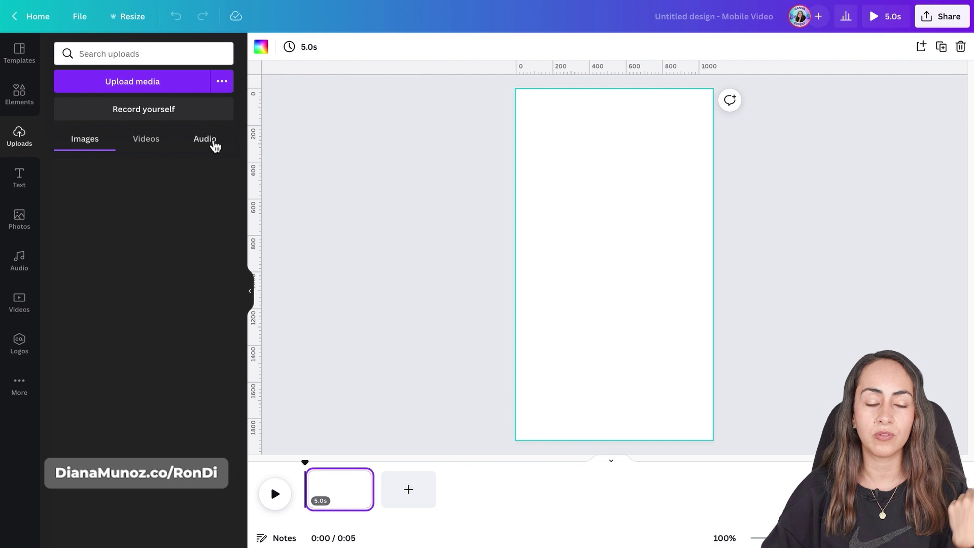
left_click(158, 145)
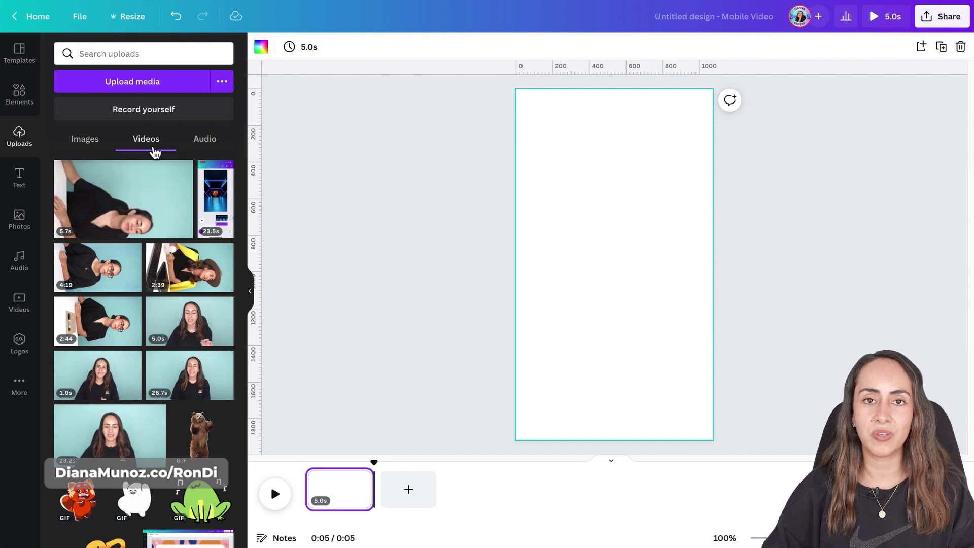
left_click(271, 241)
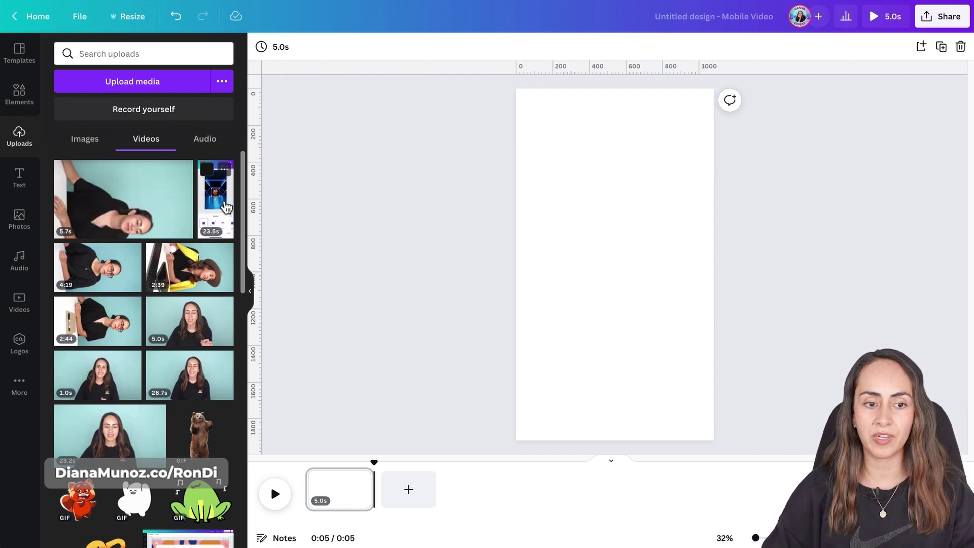
- Place the 23.5s phone-screen clip on page one and the 5.7s talking clip on a new page
left_click_drag(226, 207, 530, 204)
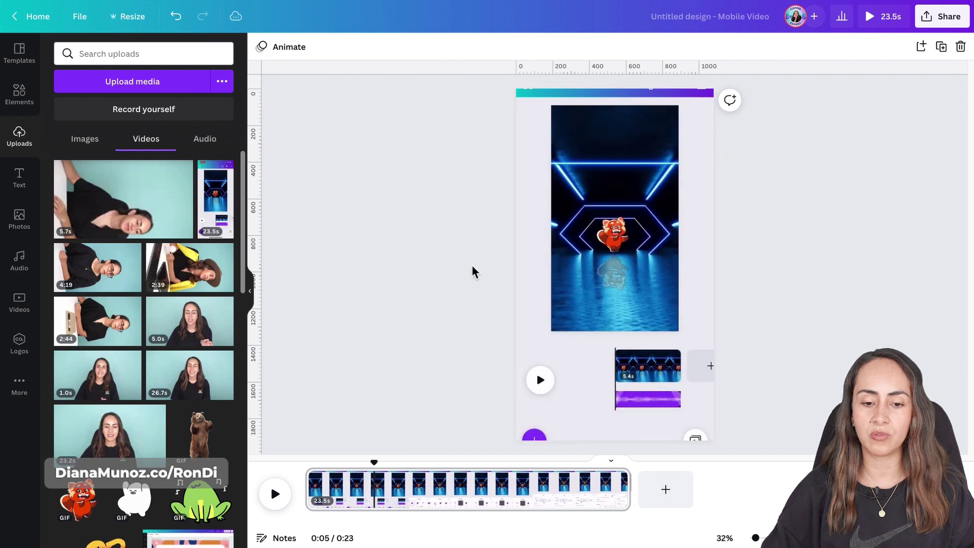
left_click(677, 490)
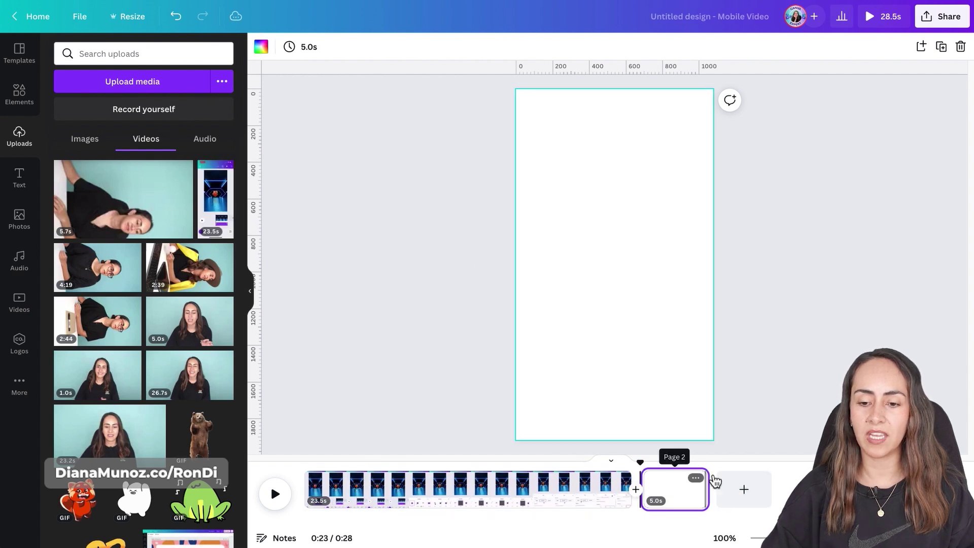
left_click(136, 197)
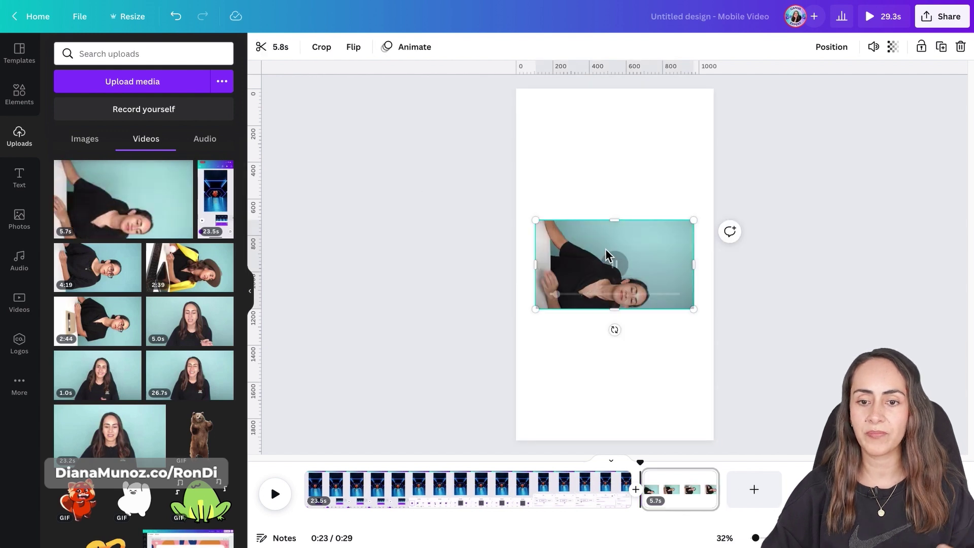
- Rotate the talking clip upright and set it as the second page's video background
left_click_drag(616, 329, 673, 262)
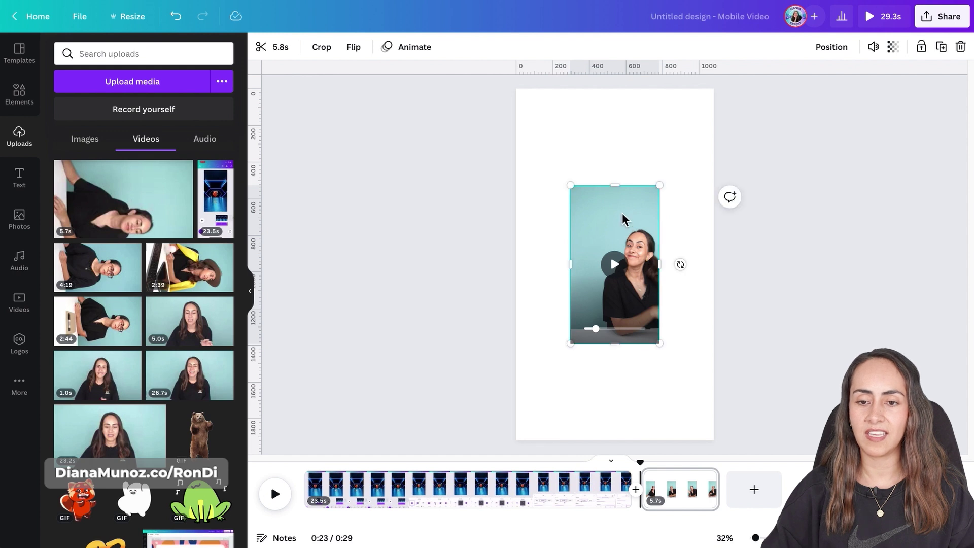
right_click(622, 214)
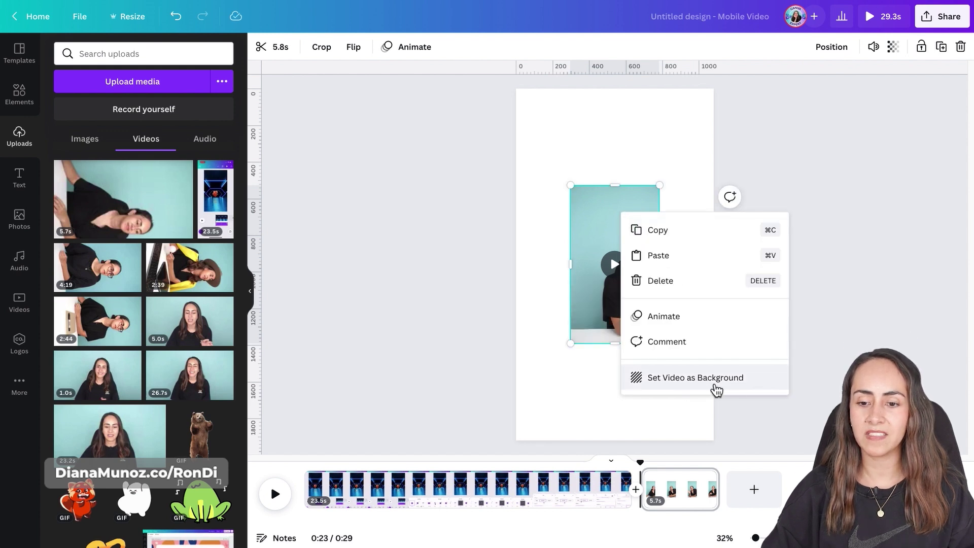
left_click(738, 386)
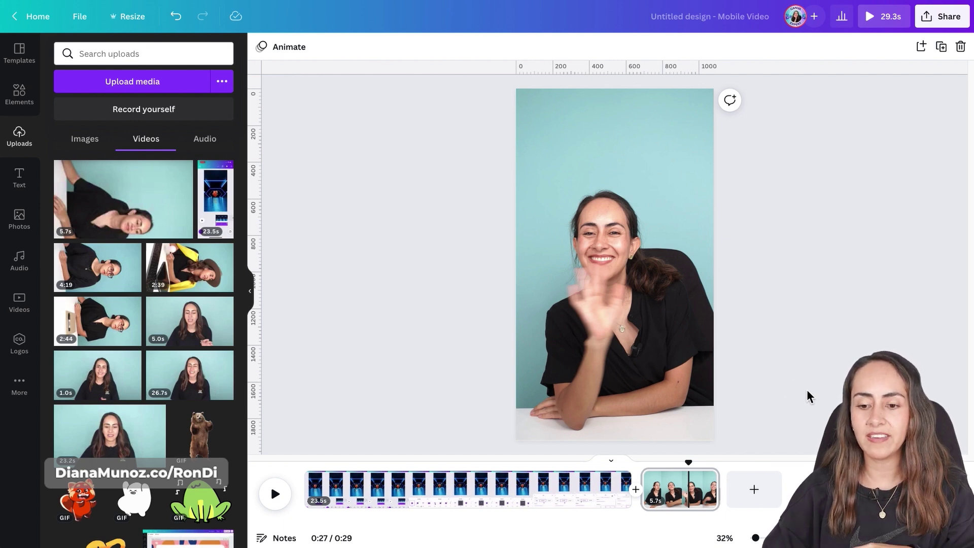
- Trim the talking clip to 4.0s for a 27.6s video, then rewind to the start
left_click(695, 465)
mouse_move(702, 468)
left_mouse_down()
mouse_move(711, 472)
mouse_move(698, 464)
left_mouse_up()
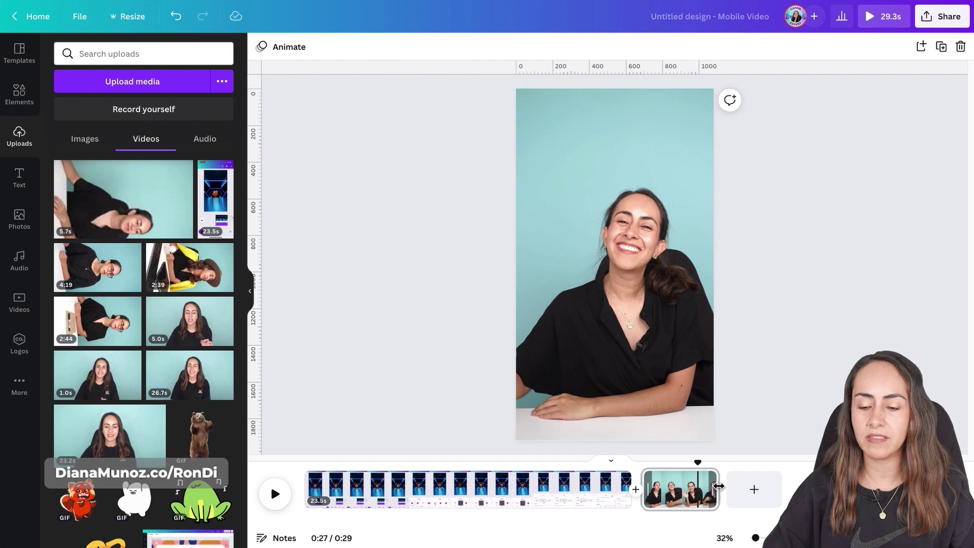
left_click_drag(715, 489, 668, 490)
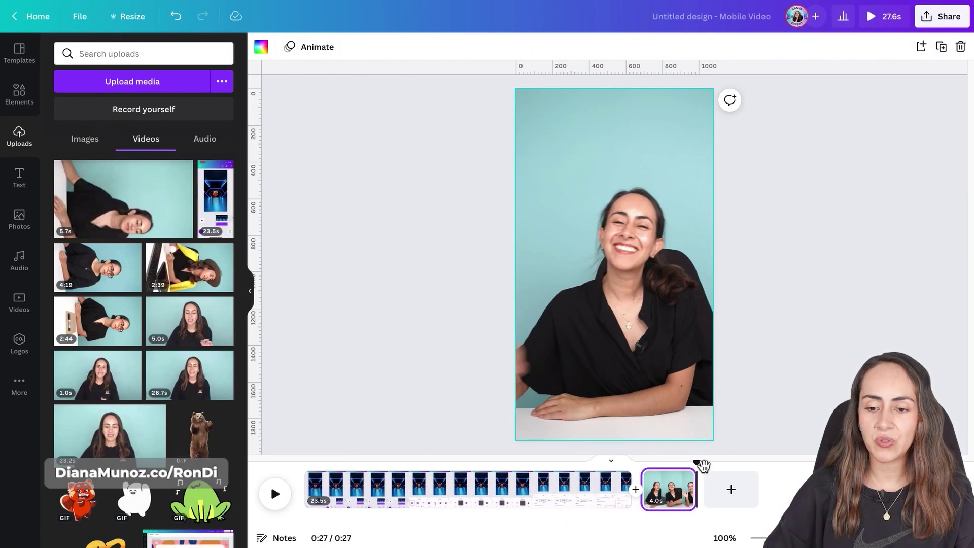
left_click_drag(702, 466, 300, 464)
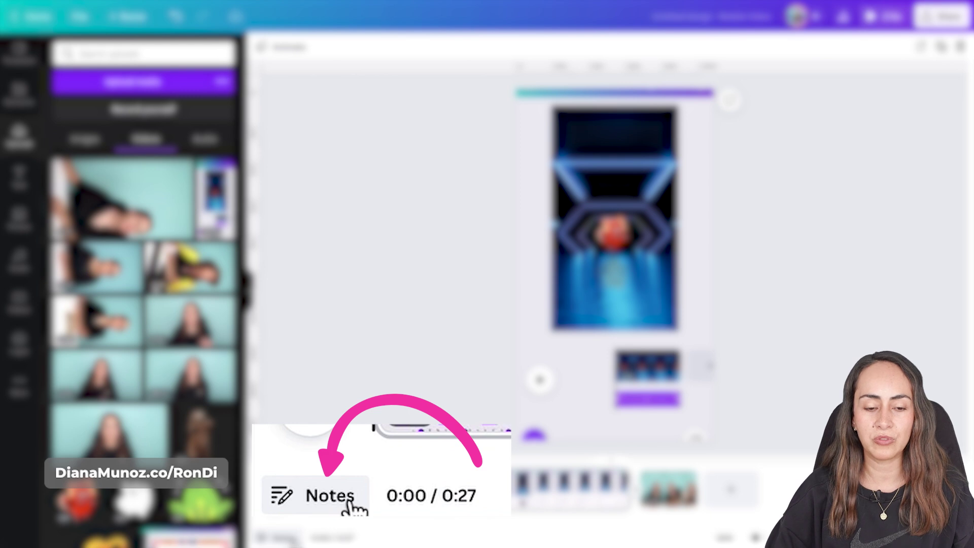
- Open the empty Notes panel for page one
left_click(284, 538)
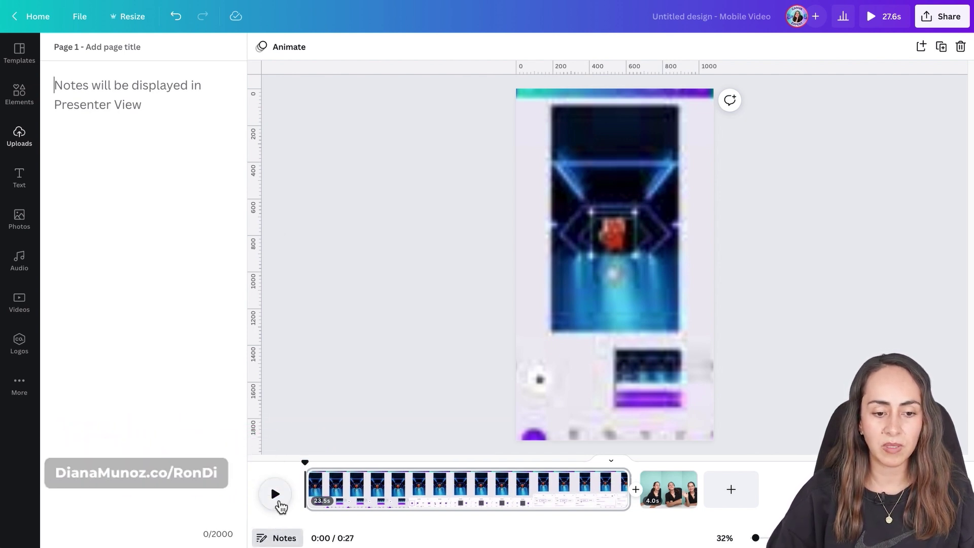
- Write page one's notes ('select an element,' … 'slide the menu below'), timed against playback
left_click(276, 495)
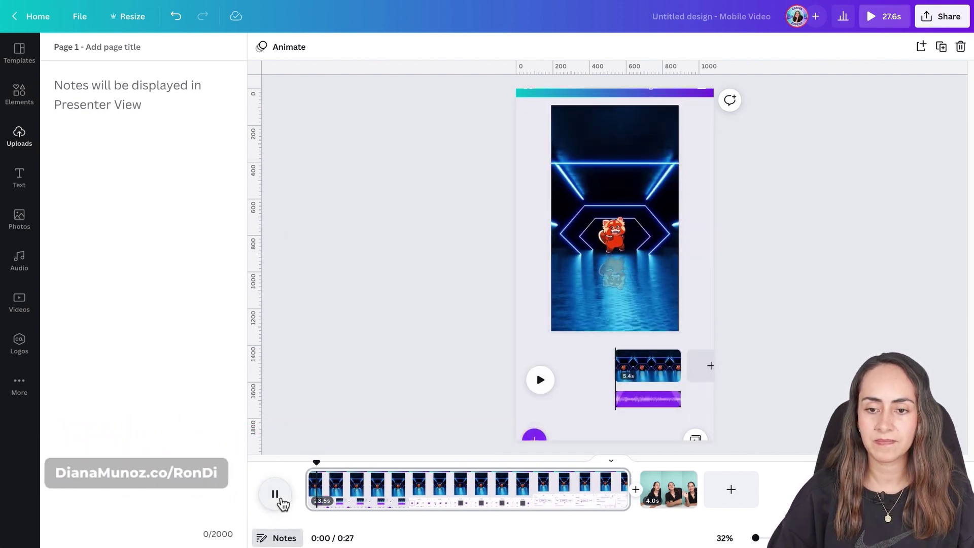
left_click(275, 495)
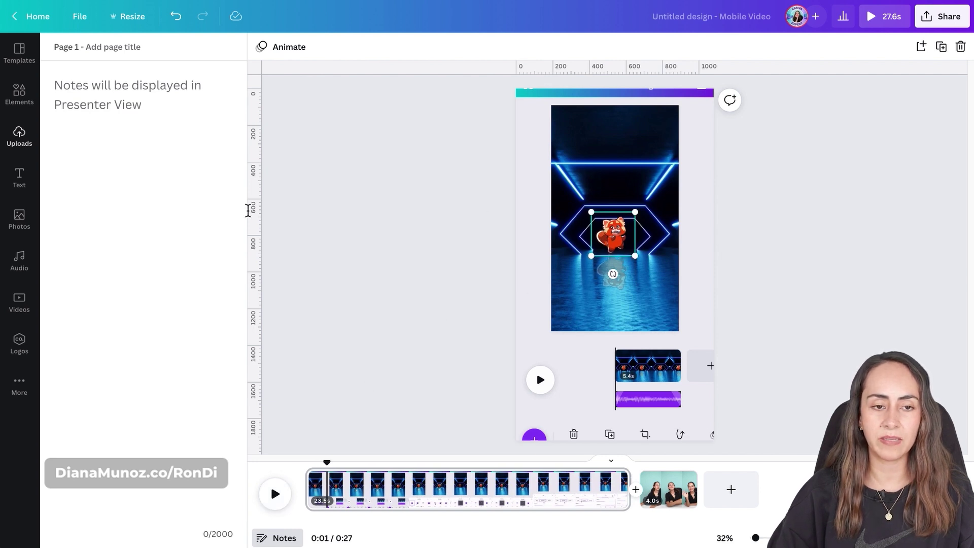
left_click(130, 196)
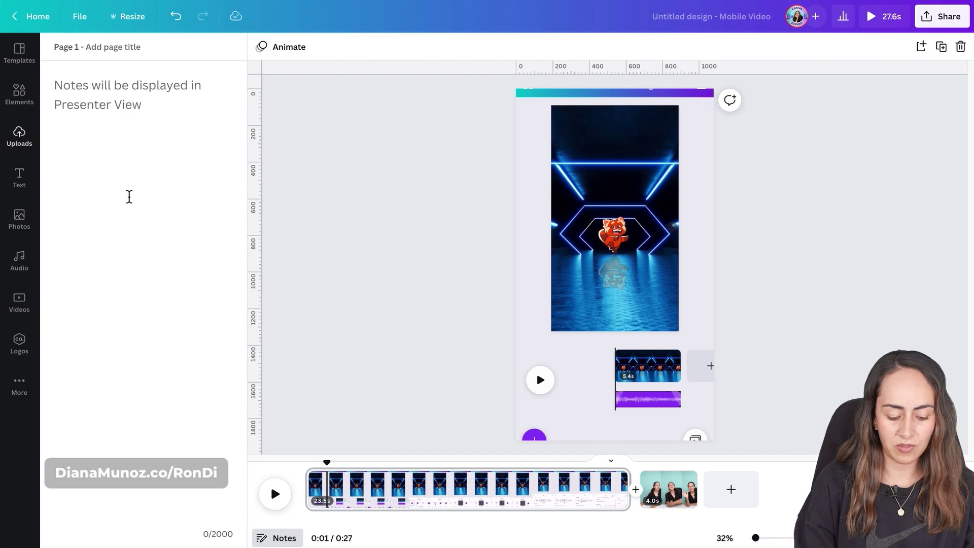
type("select an e")
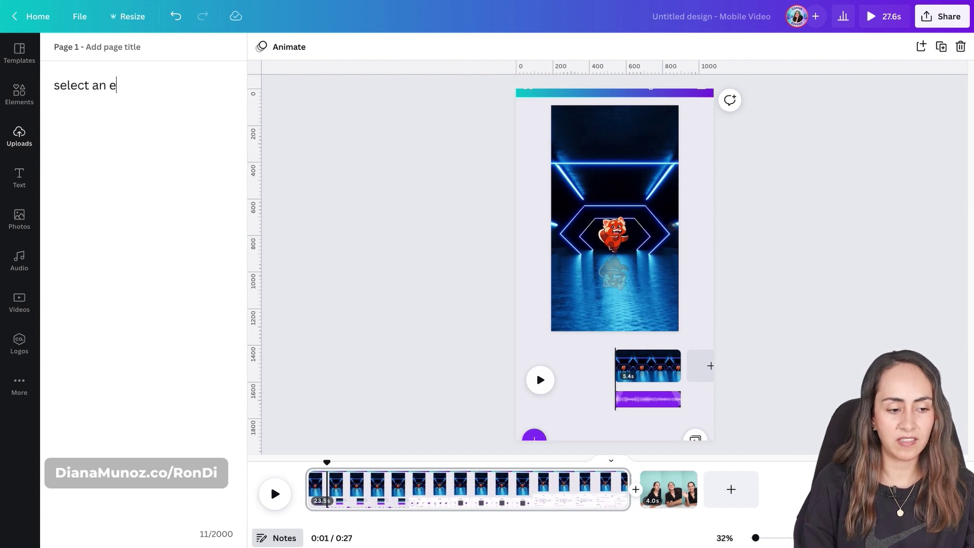
type("lement")
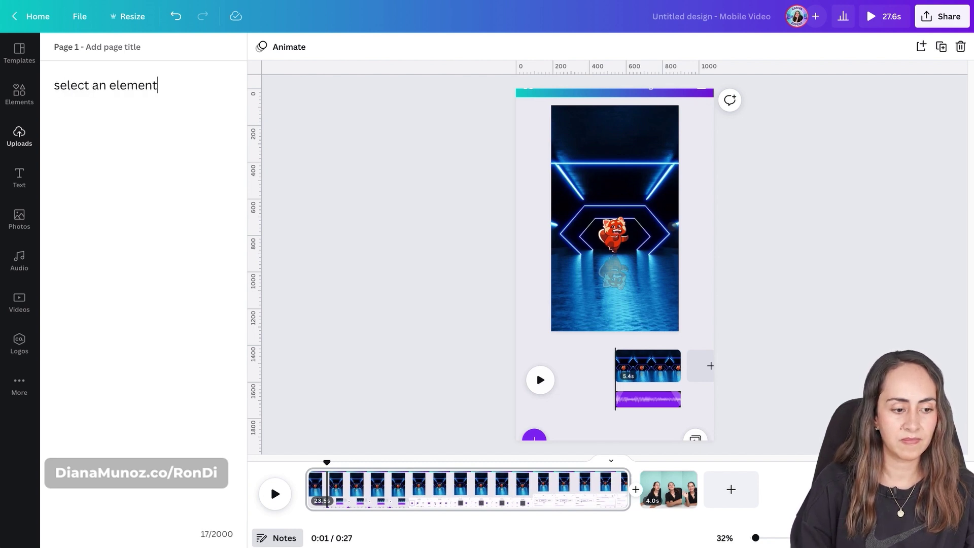
type(",")
left_click(288, 495)
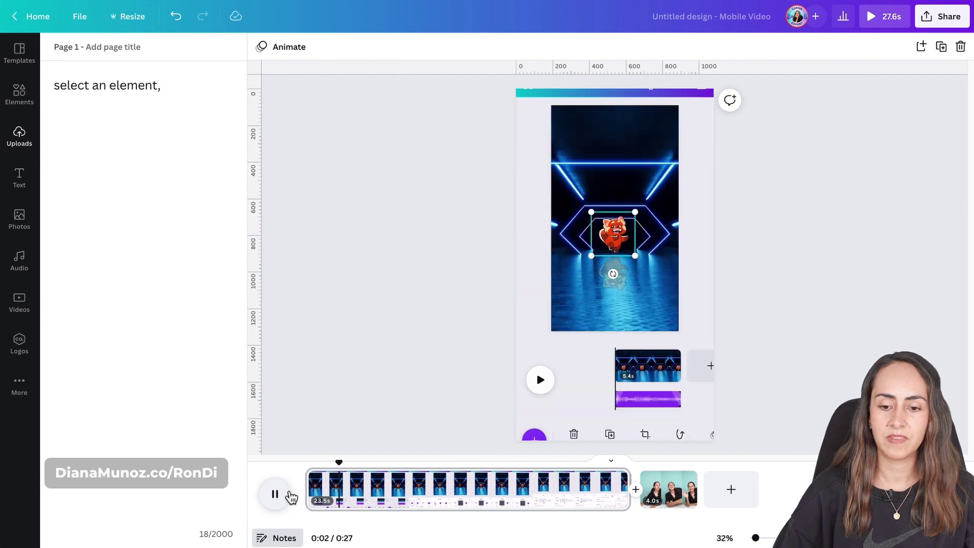
left_click(284, 496)
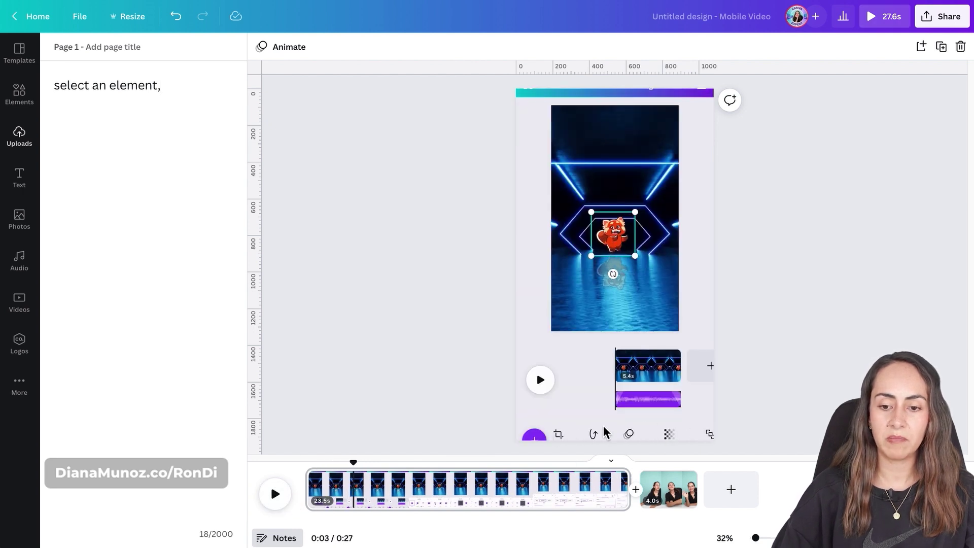
left_click(122, 170)
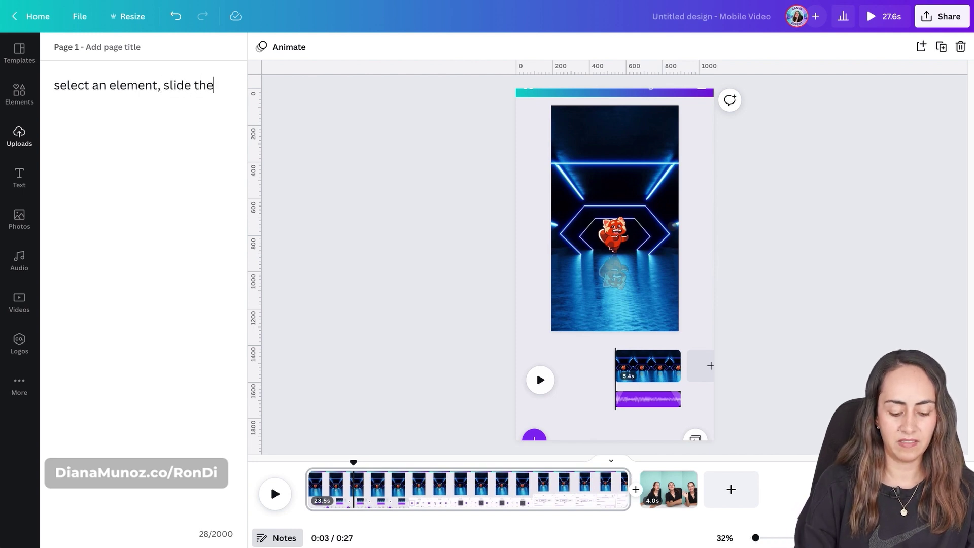
type("slide the menu below and tap on animate")
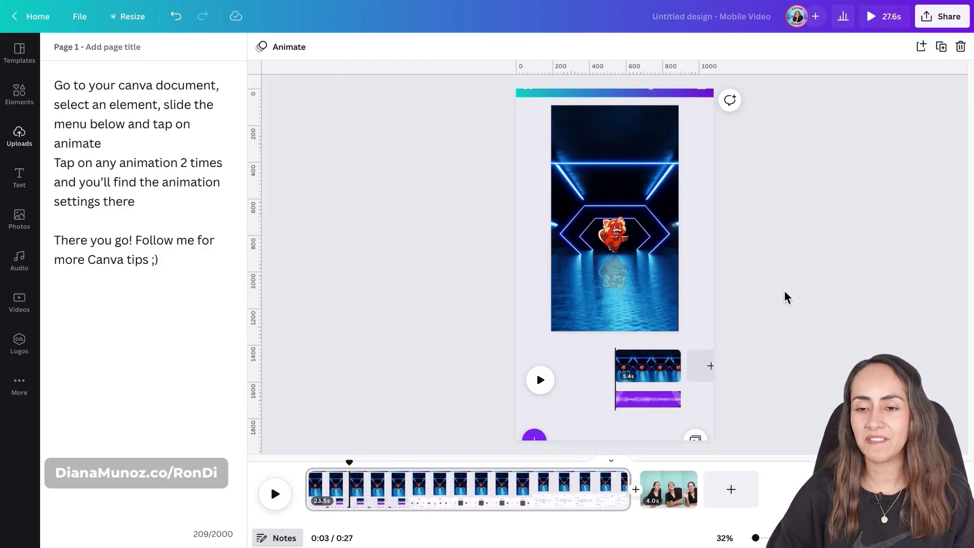
- Detach the phone-screen recording from page one's background and select the page
right_click(696, 217)
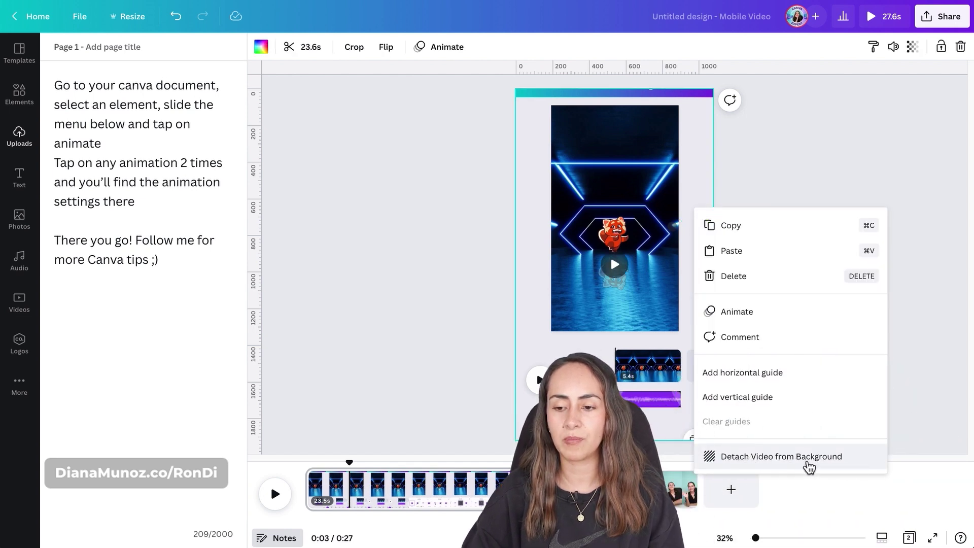
left_click(806, 459)
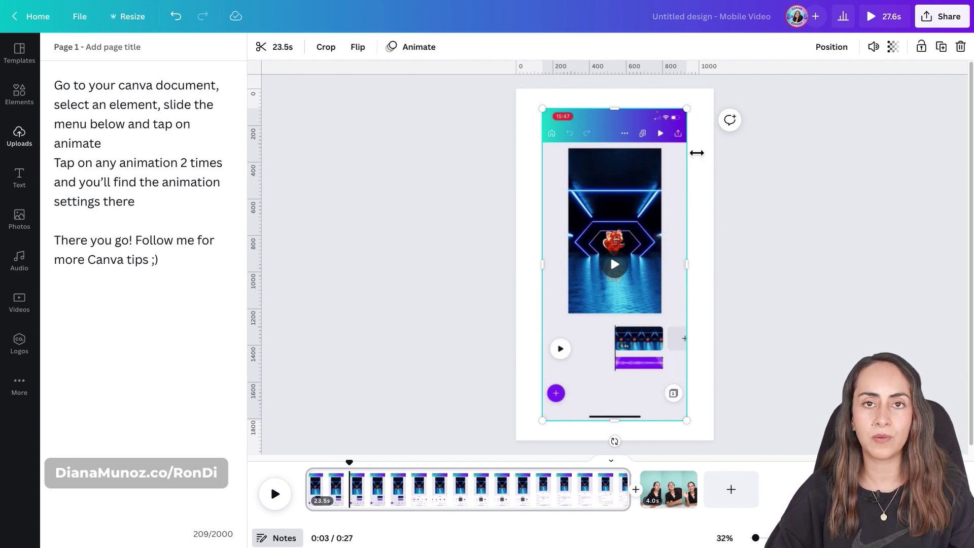
left_click(709, 117)
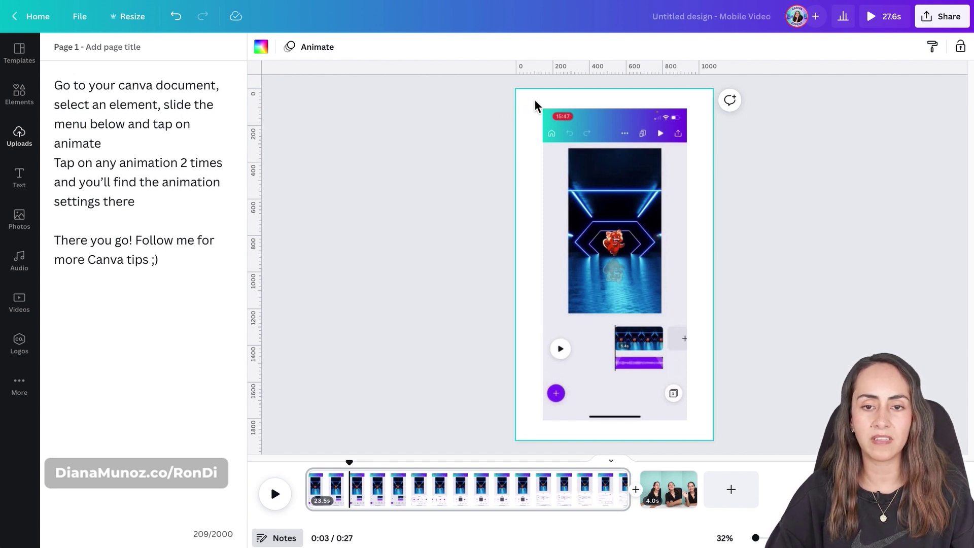
- Make page one's background blue from Color Pack 1
left_click(268, 50)
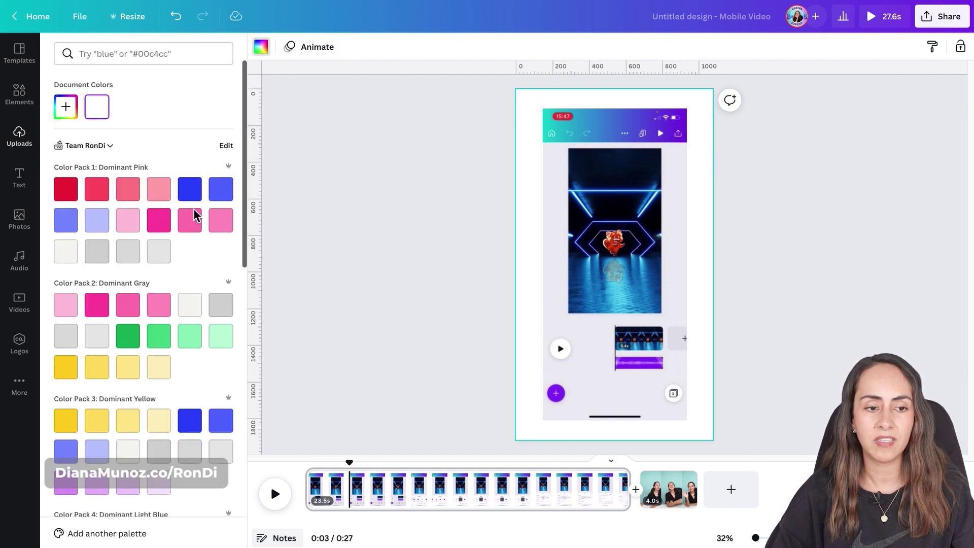
left_click(221, 192)
left_click(832, 337)
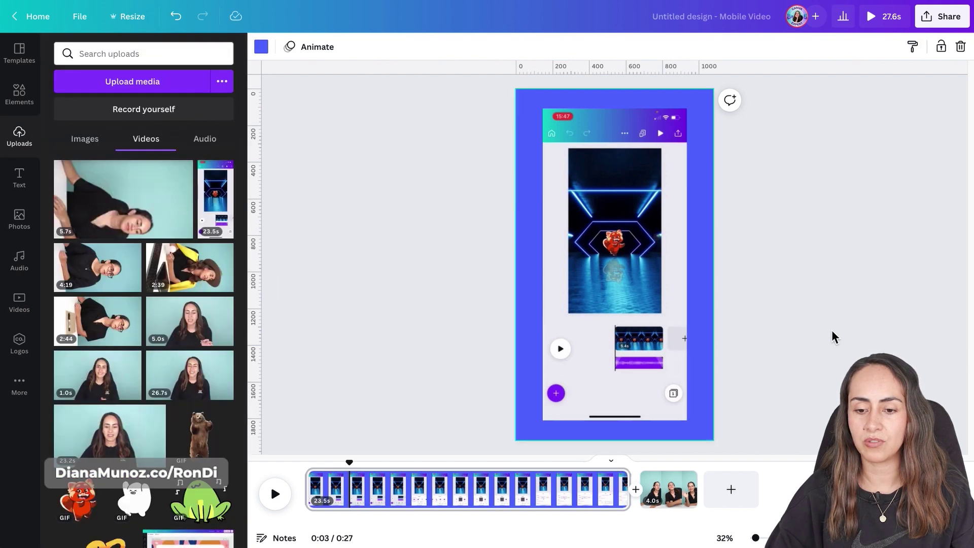
- Rewind the timeline, show the speaker notes, and preview near the 20-second mark
left_click(337, 472)
left_click_drag(337, 471, 306, 461)
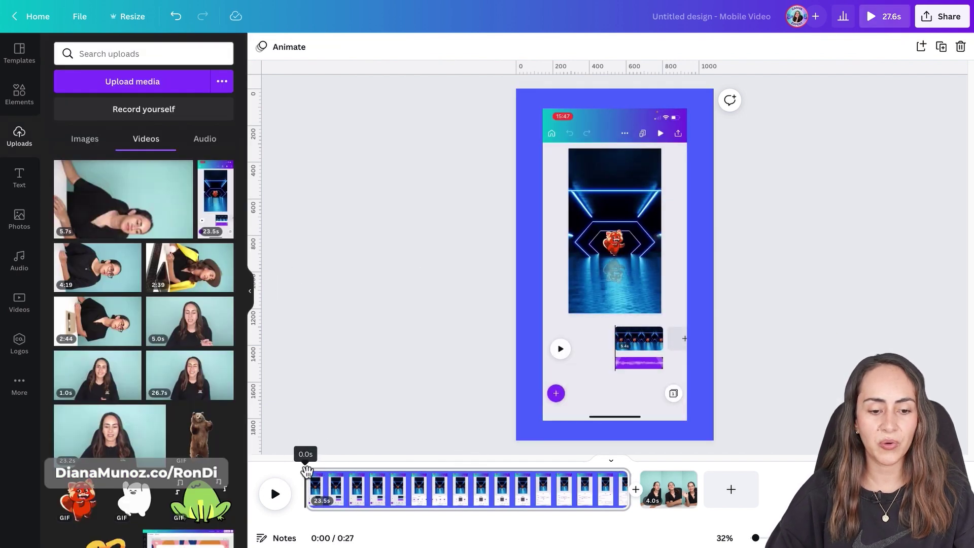
left_click(279, 538)
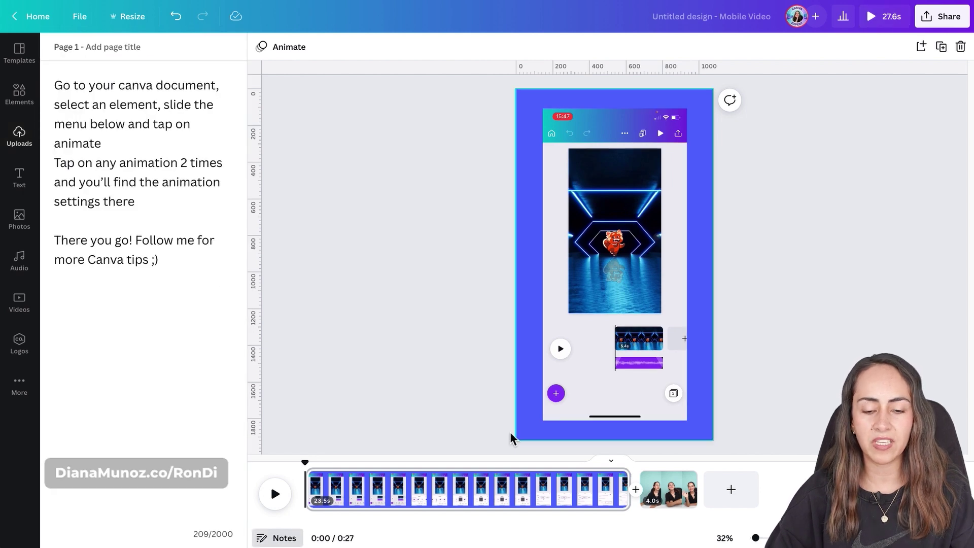
left_click_drag(305, 462, 584, 476)
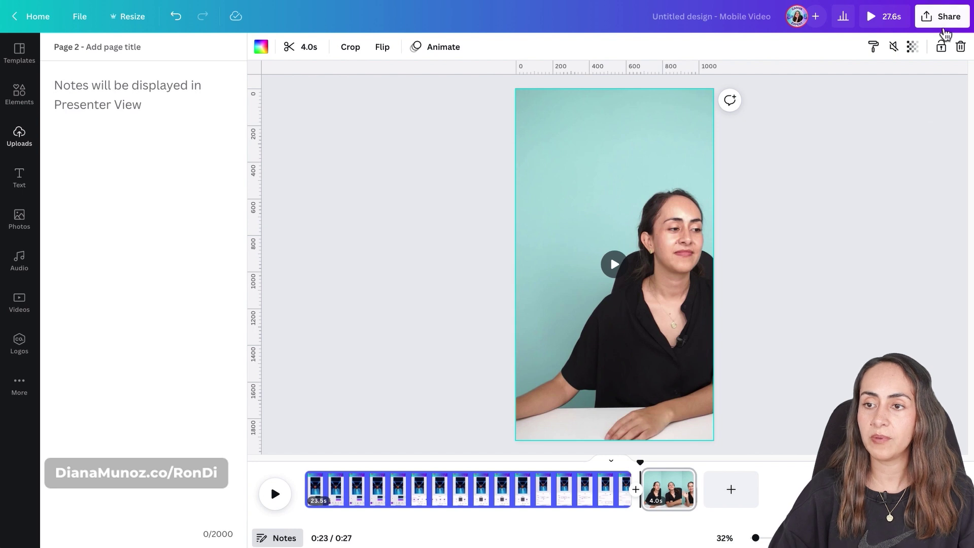
- Find 'Present and record' under Share > More and enter the recording studio
left_click(951, 25)
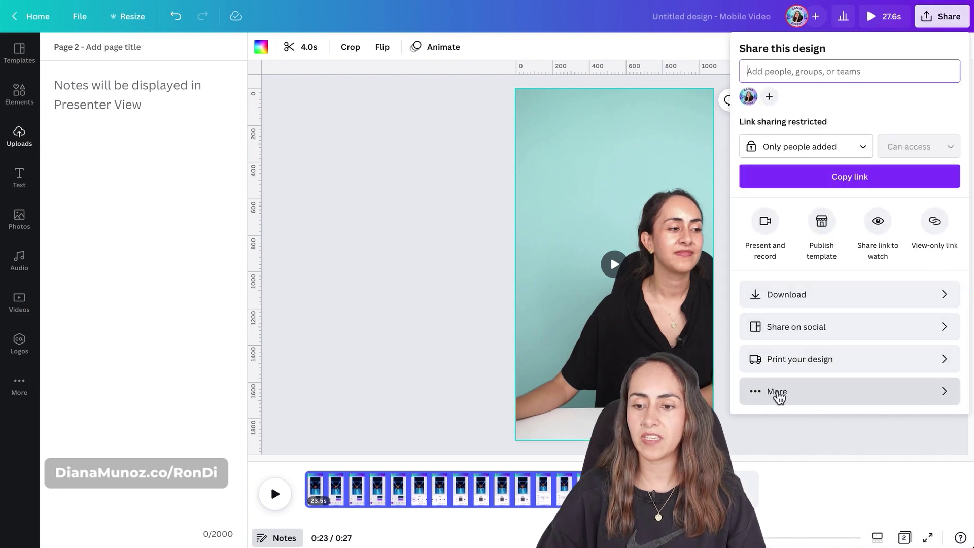
left_click(813, 395)
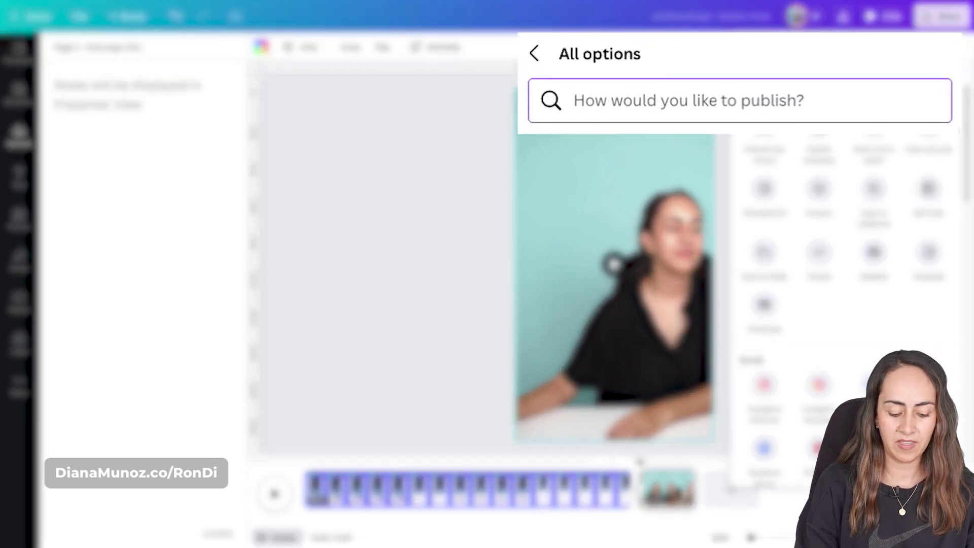
type("present and")
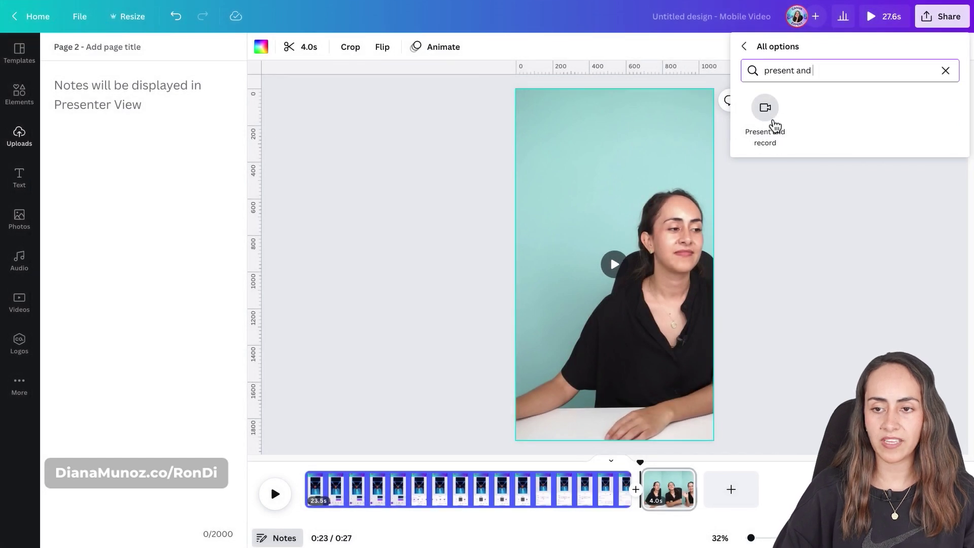
left_click(771, 118)
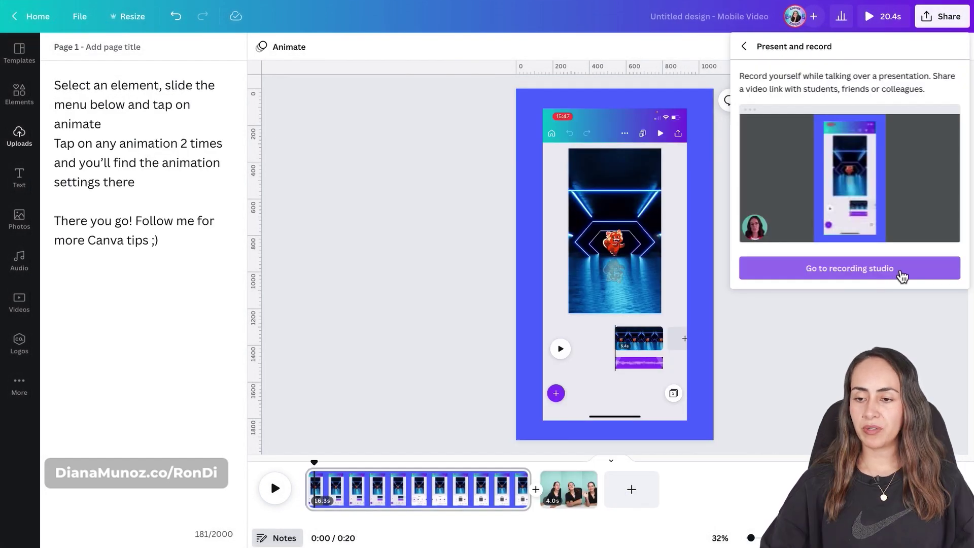
left_click(900, 276)
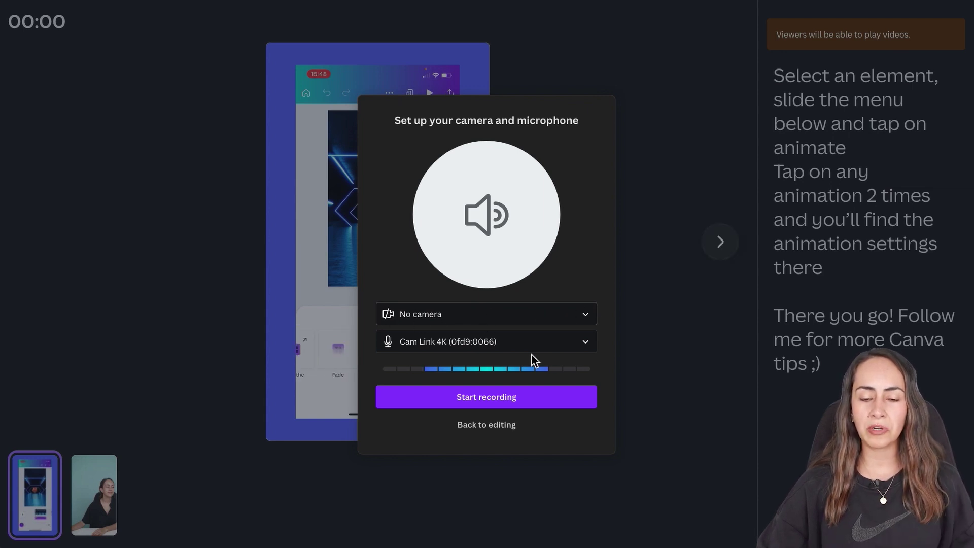
left_click(591, 343)
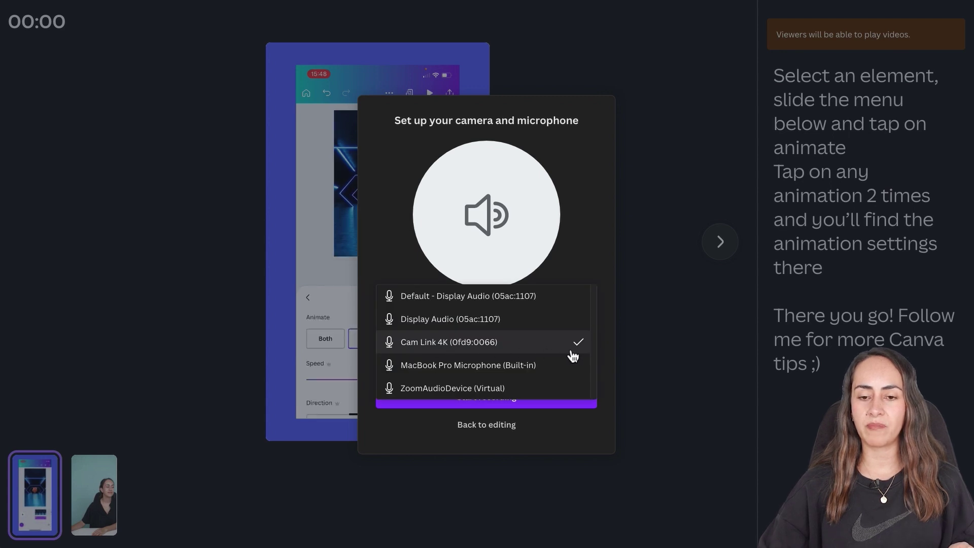
left_click(580, 350)
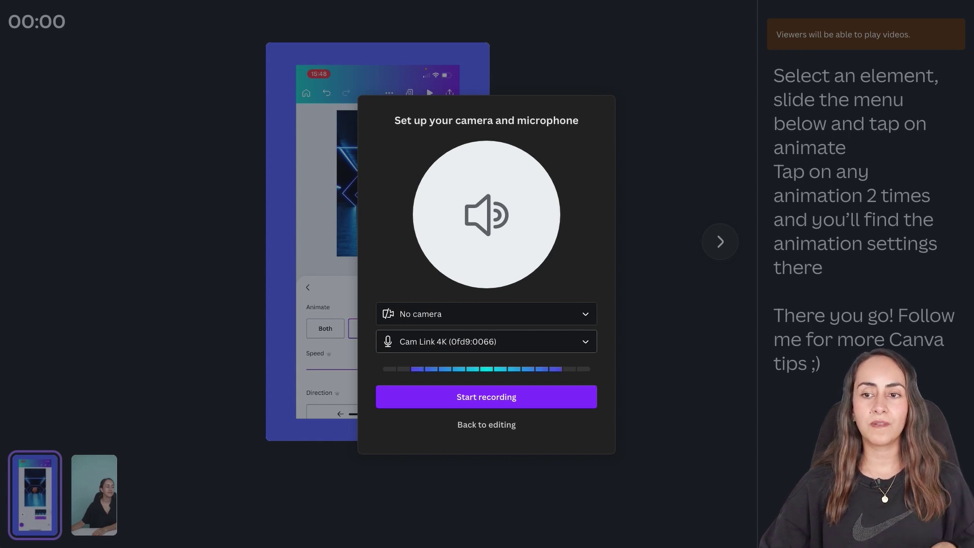
left_click(451, 404)
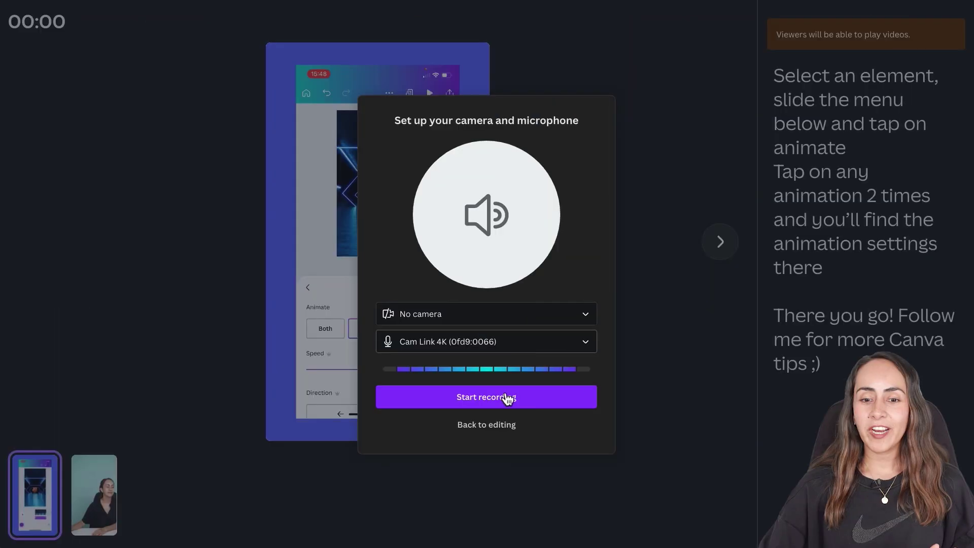
- Record a 15-second voiceover narrating over page one
left_click(544, 400)
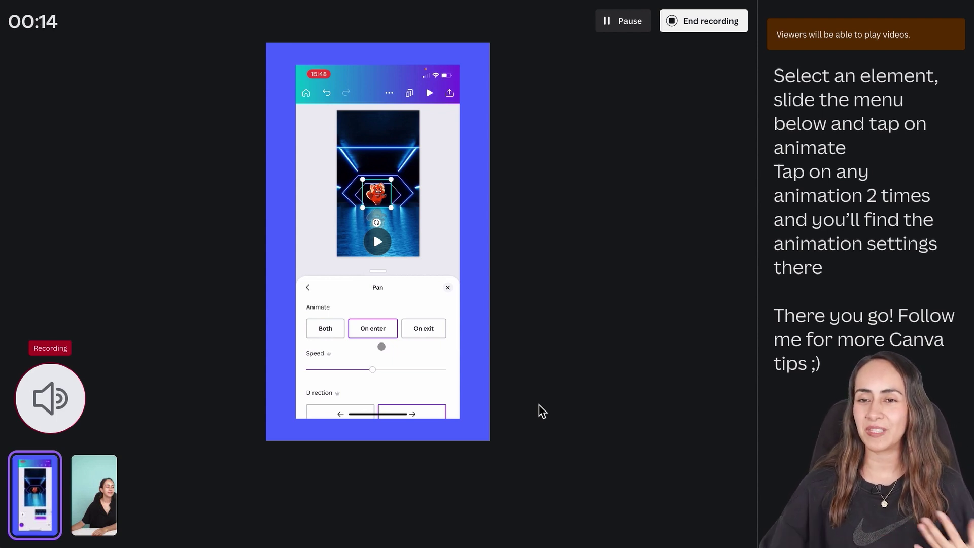
left_click(690, 29)
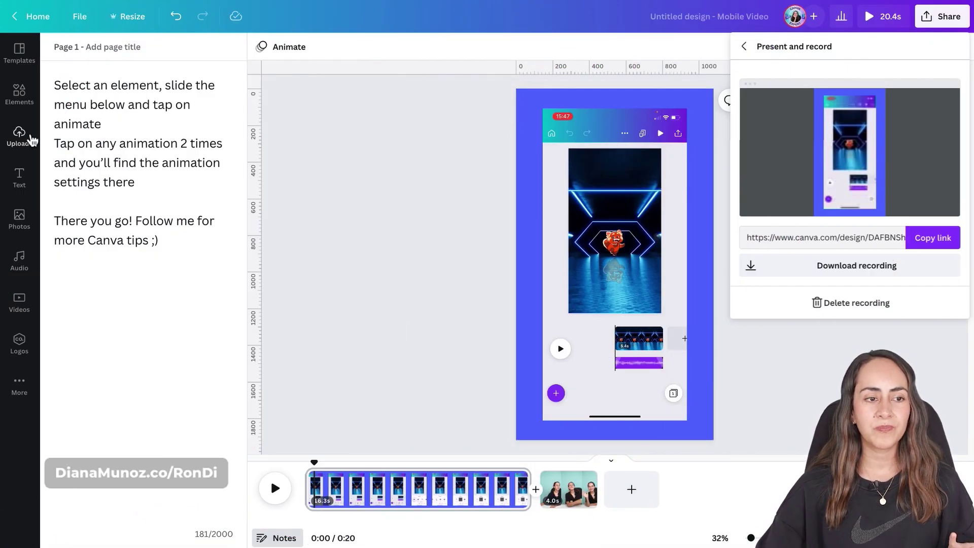
left_click(20, 135)
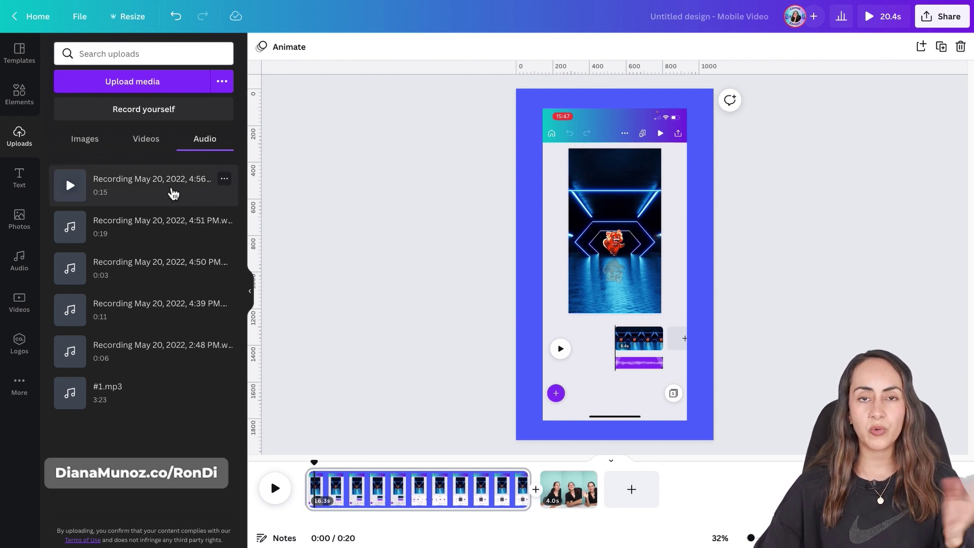
left_click(313, 473)
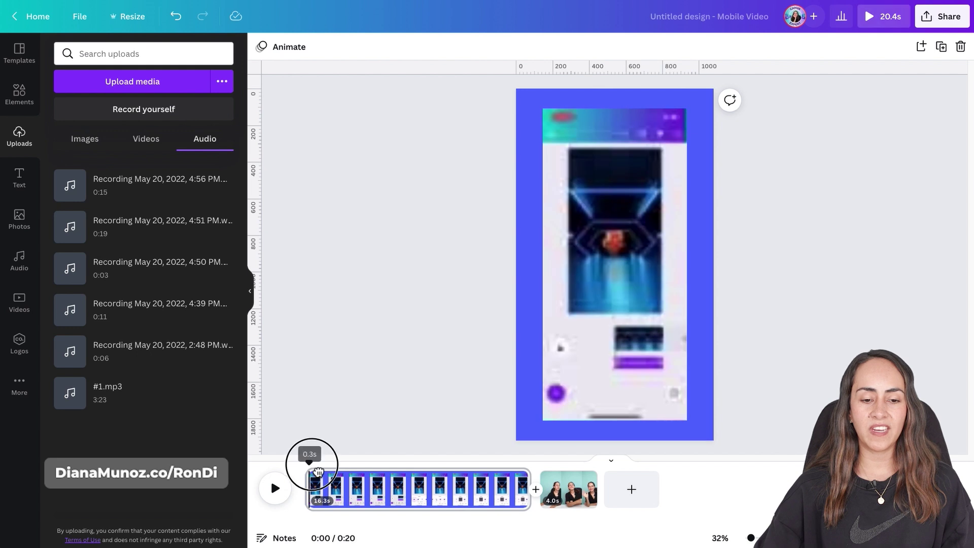
mouse_move(314, 473)
left_mouse_down()
mouse_move(381, 471)
mouse_move(297, 474)
left_mouse_up()
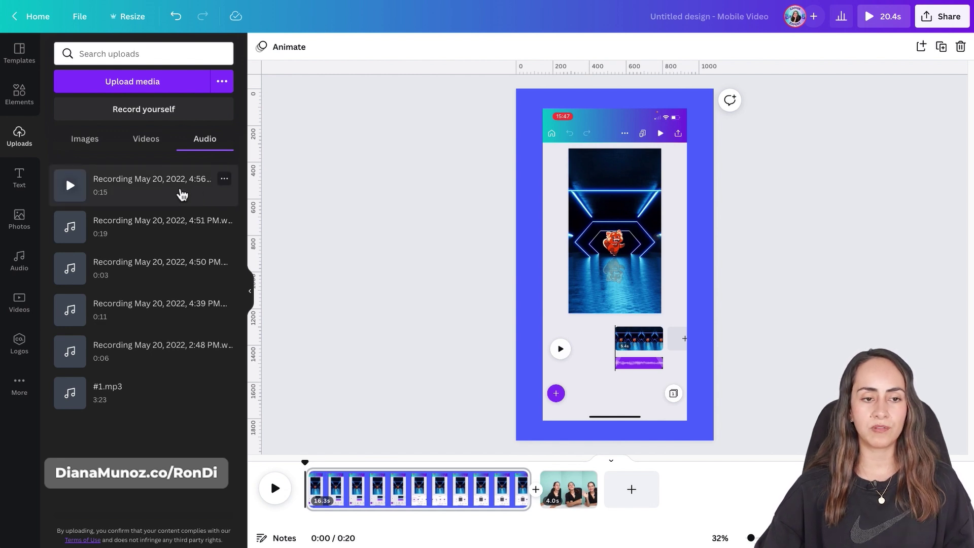
left_click(177, 191)
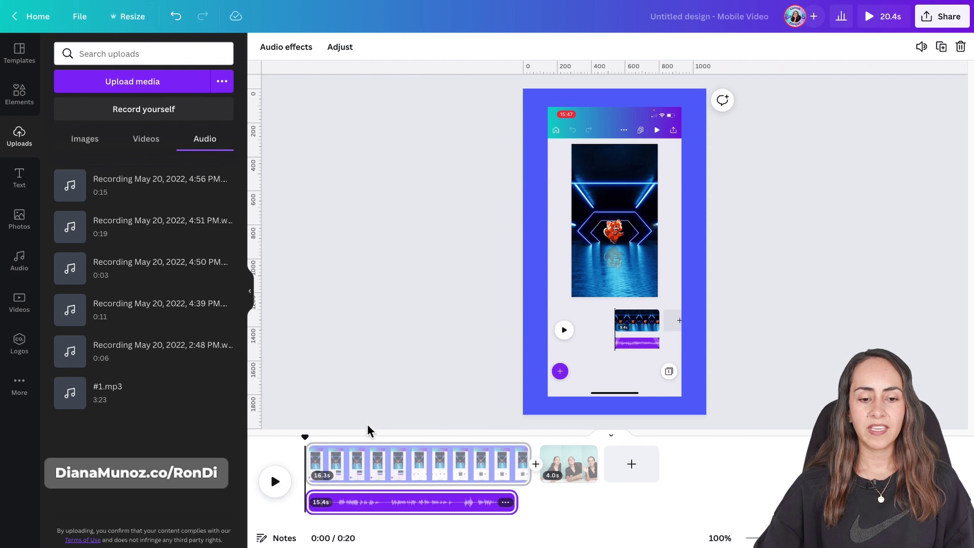
mouse_move(305, 439)
left_mouse_down()
mouse_move(355, 435)
mouse_move(305, 441)
left_mouse_up()
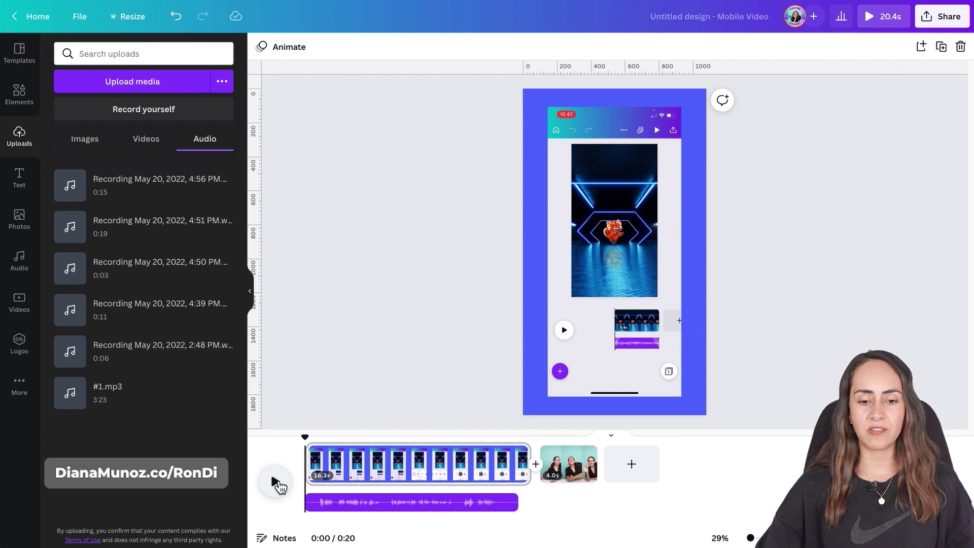
left_click(275, 482)
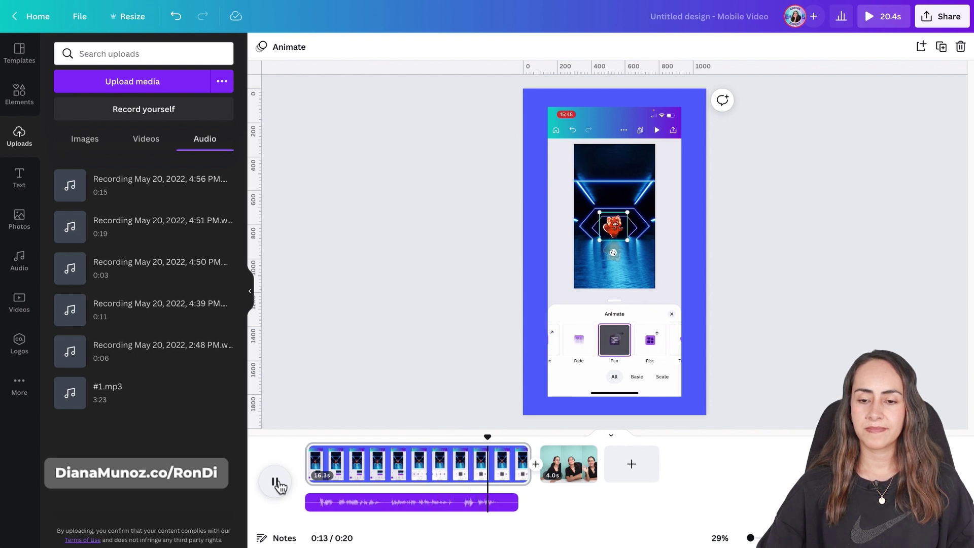
- Split the voiceover track at about 5.8 seconds
left_click(276, 482)
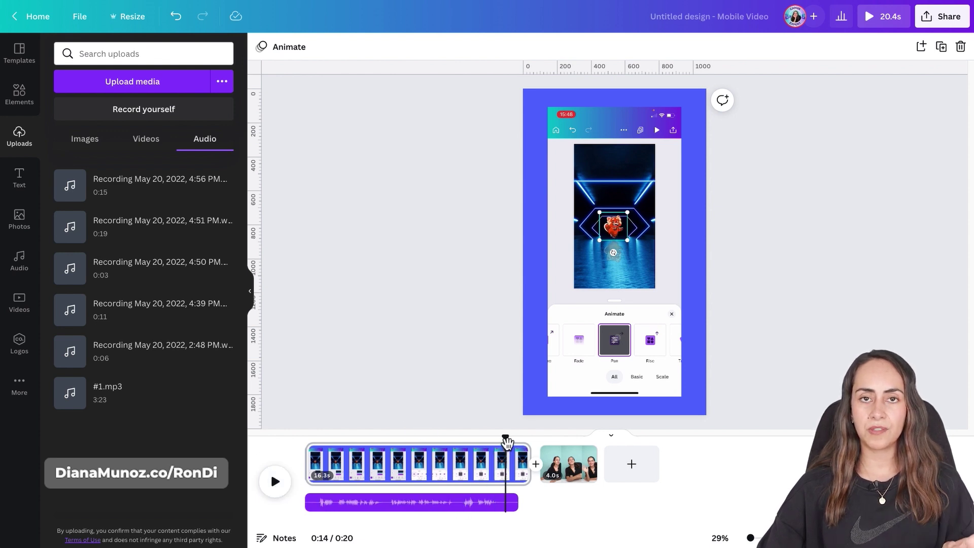
left_click_drag(506, 444, 386, 437)
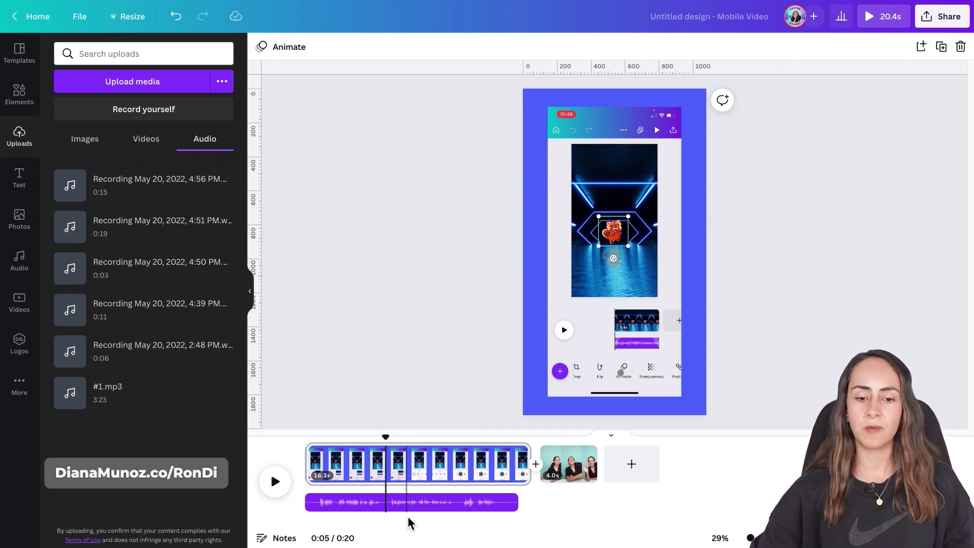
left_click_drag(385, 437, 393, 447)
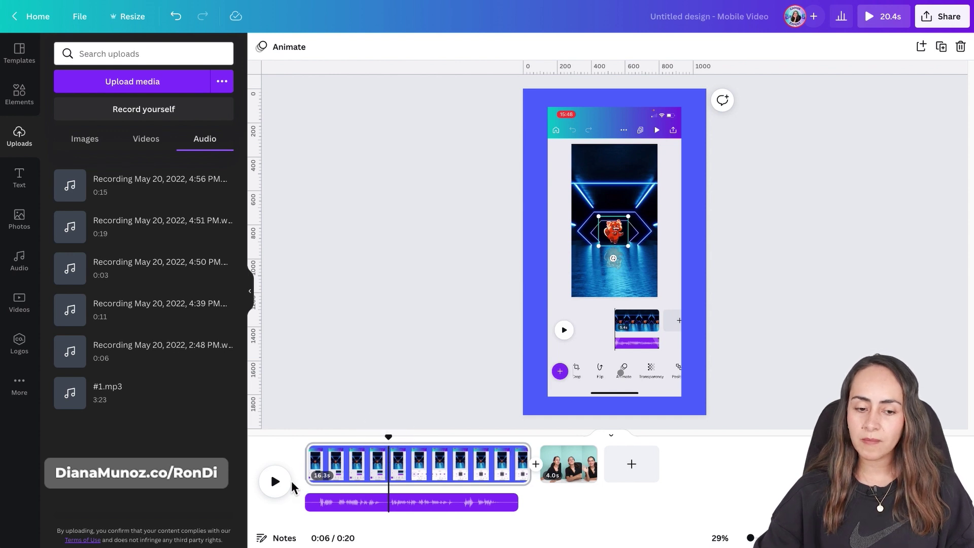
left_click(285, 486)
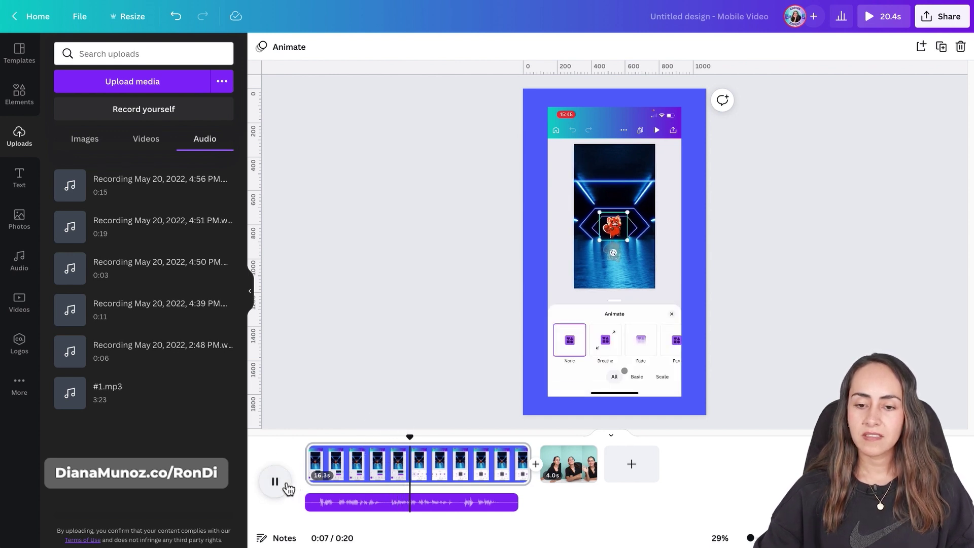
left_click(285, 486)
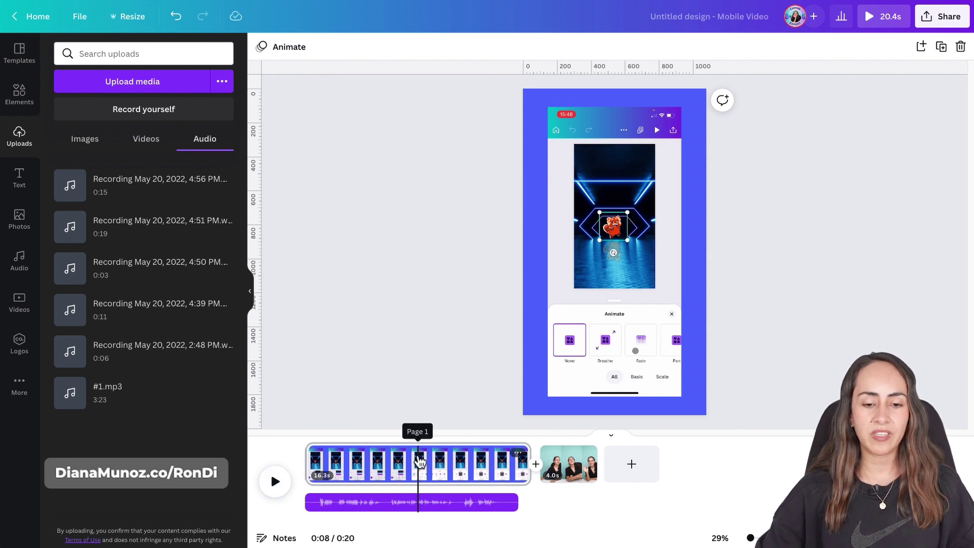
left_click(419, 439)
left_click_drag(419, 439, 387, 449)
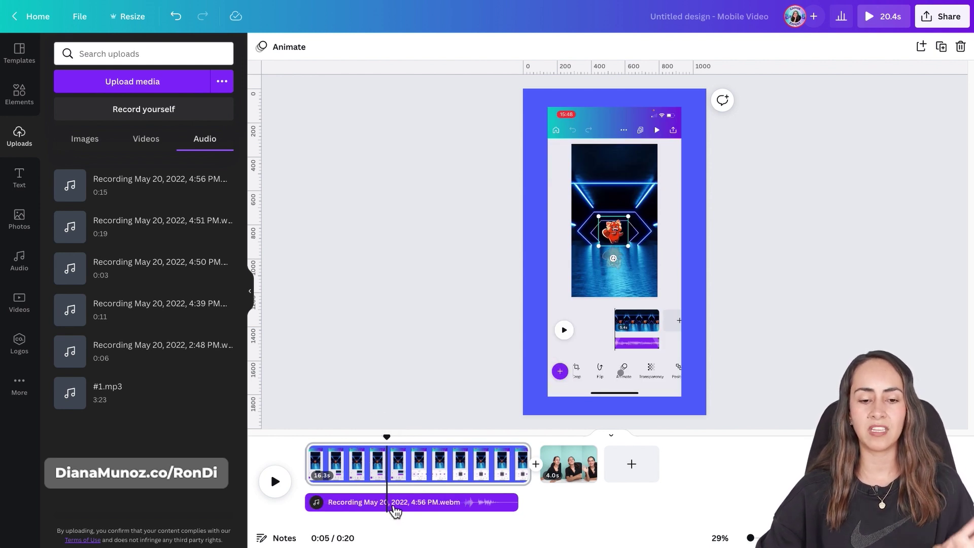
right_click(394, 509)
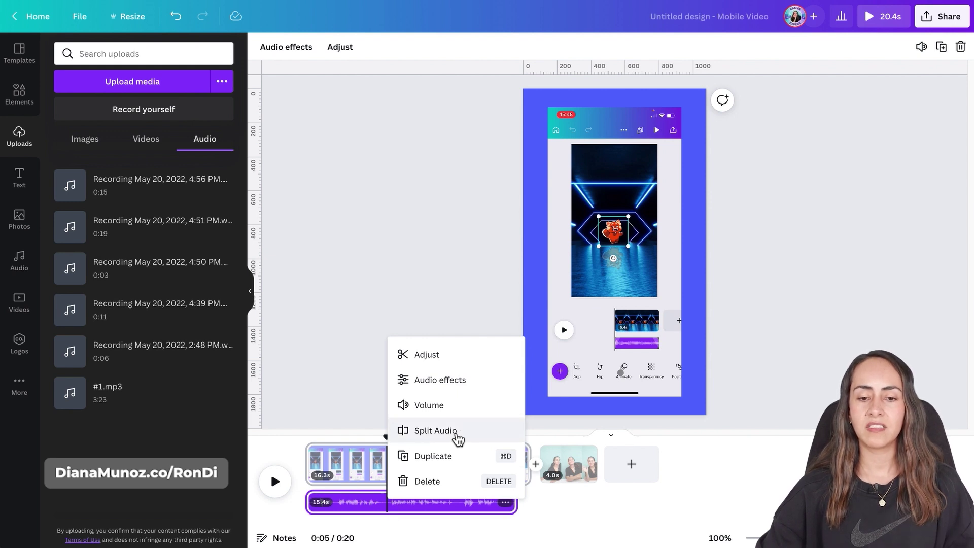
left_click(453, 432)
- Move the second voiceover part later and play back to check its timing
mouse_move(453, 439)
left_mouse_down()
mouse_move(411, 447)
mouse_move(466, 449)
mouse_move(451, 449)
left_mouse_up()
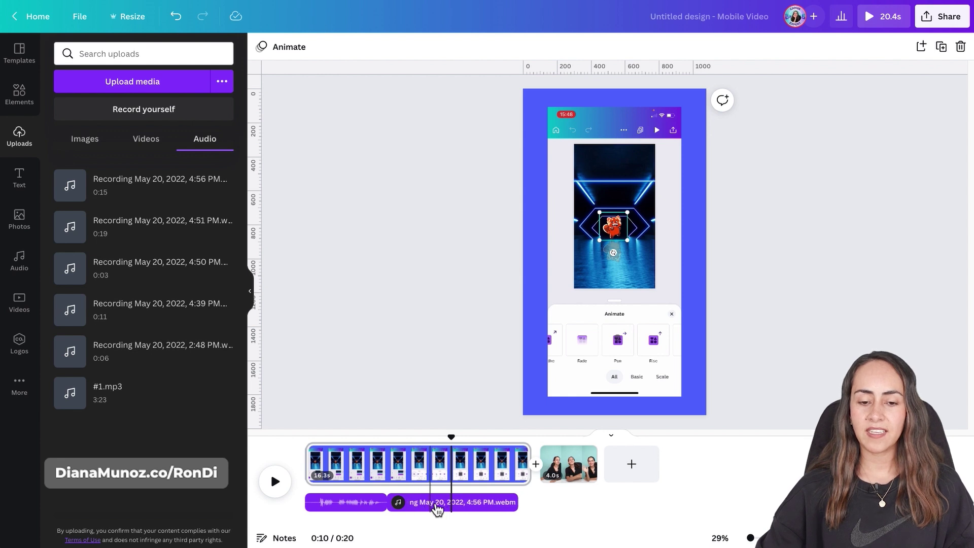
left_click_drag(437, 508, 502, 505)
left_click_drag(451, 459, 429, 459)
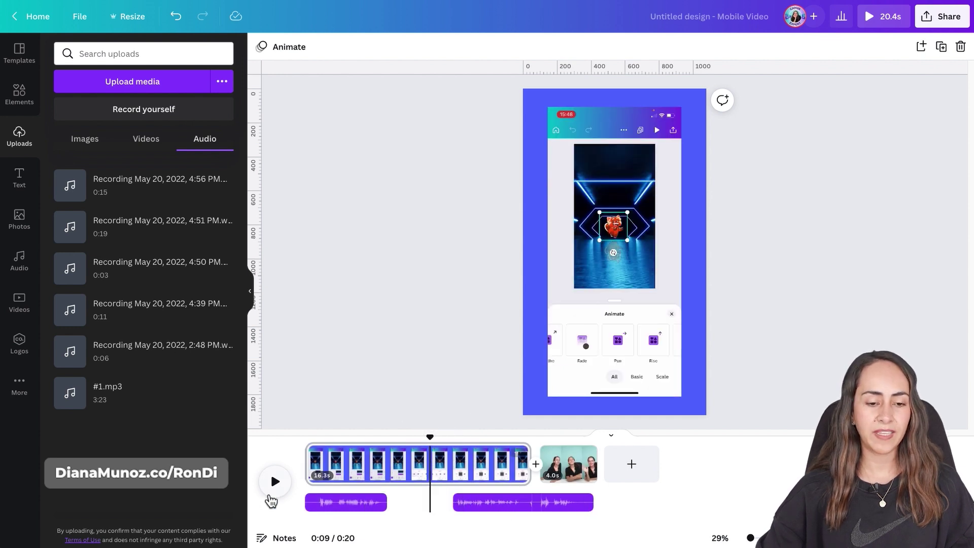
left_click(274, 481)
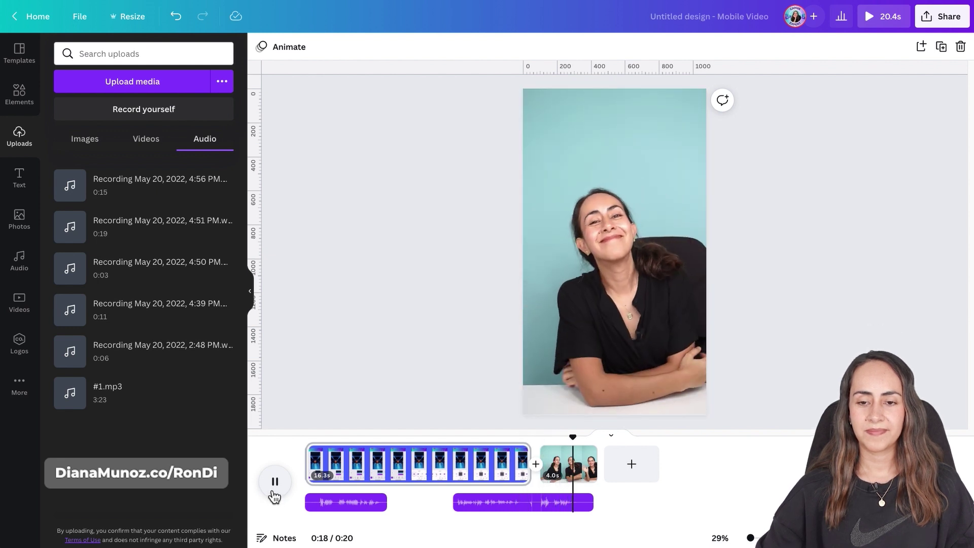
left_click_drag(308, 452, 468, 459)
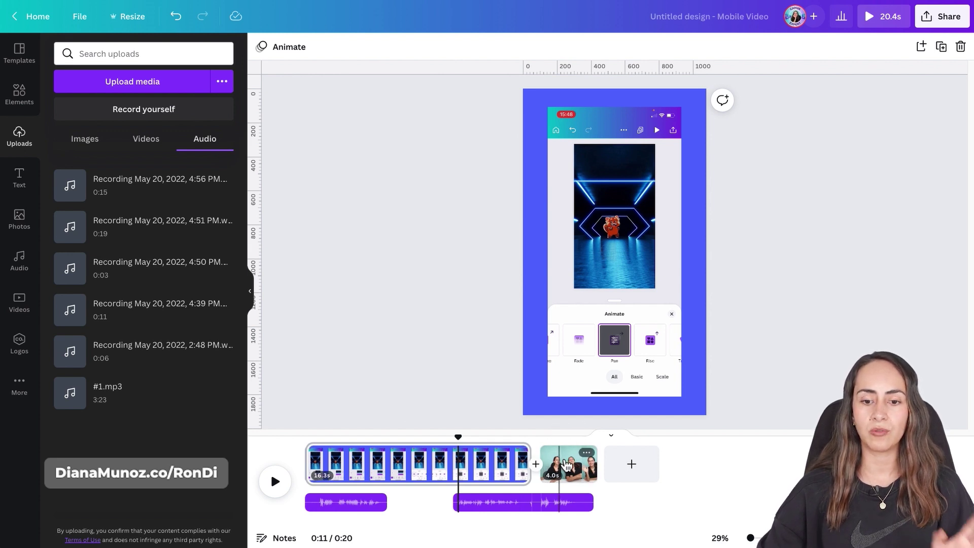
- Add a 0.5-second Slide transition between the phone-screen clip and the talking clip
left_click_drag(458, 437, 513, 437)
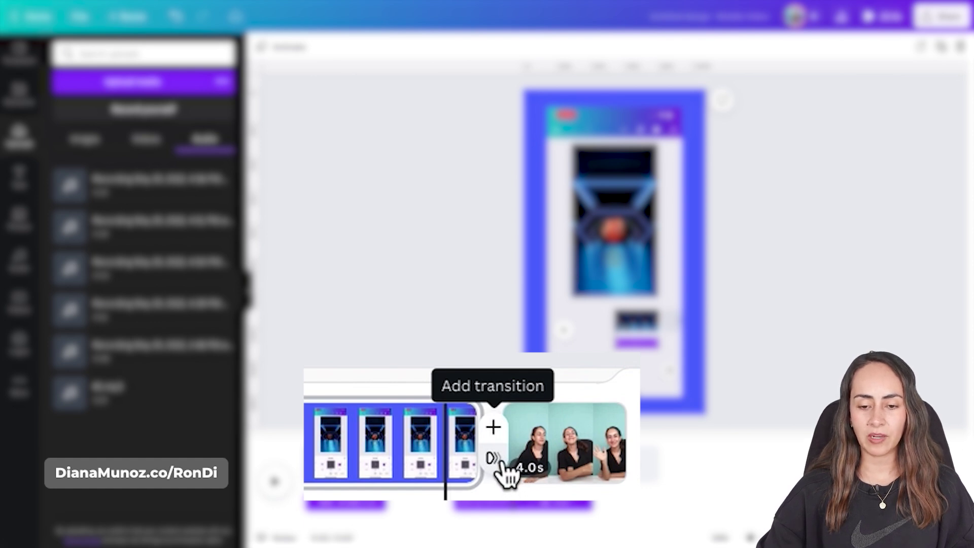
left_click(536, 463)
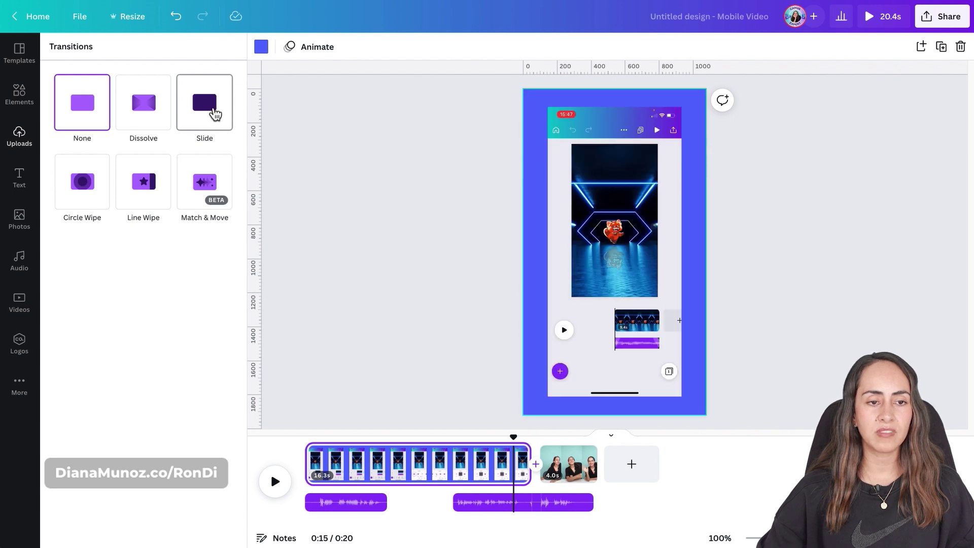
left_click(215, 115)
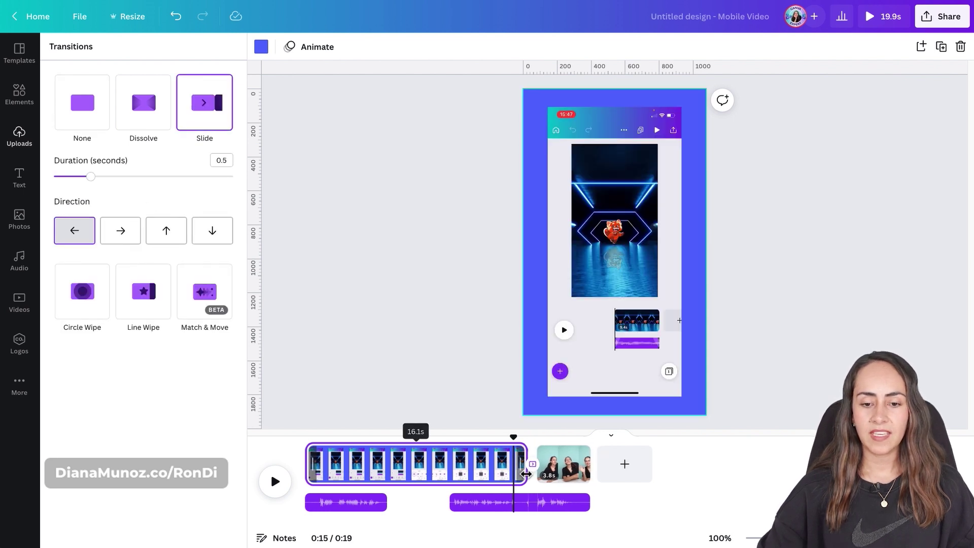
- Play back the video around 0:17 to preview the Slide transition
mouse_move(513, 437)
left_mouse_down()
mouse_move(553, 441)
mouse_move(513, 441)
left_mouse_up()
left_click(272, 493)
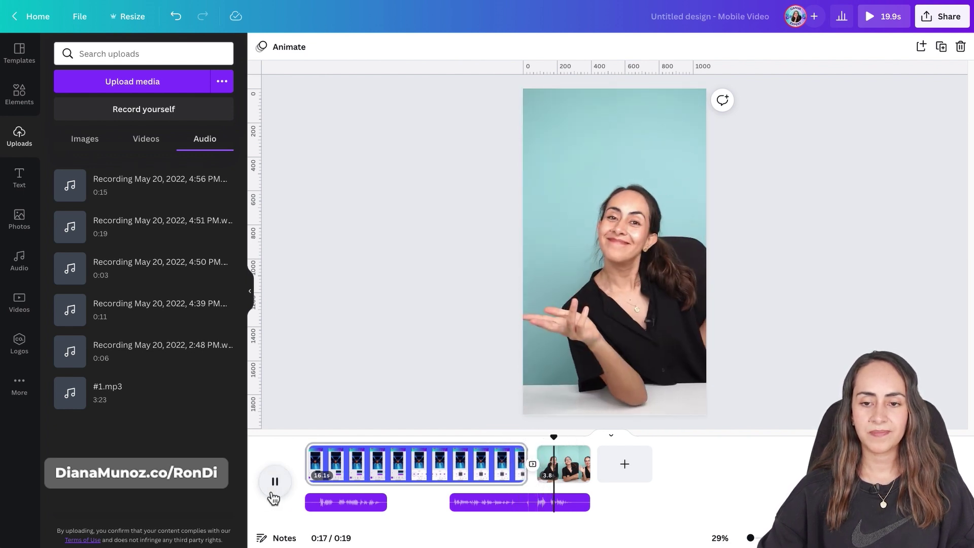
left_click(273, 487)
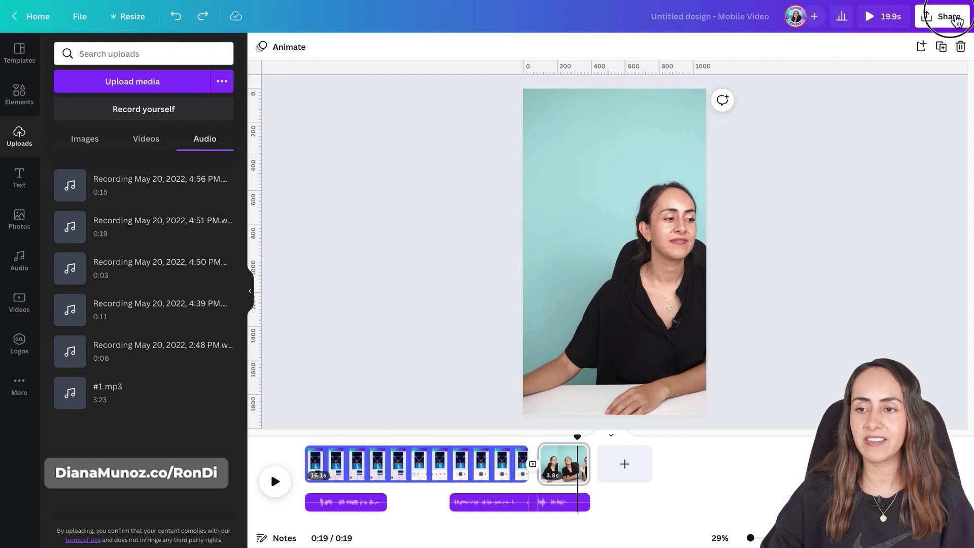
- Bring up the download options, keeping MP4 Video and all 2 pages selected
left_click(957, 21)
left_click(815, 311)
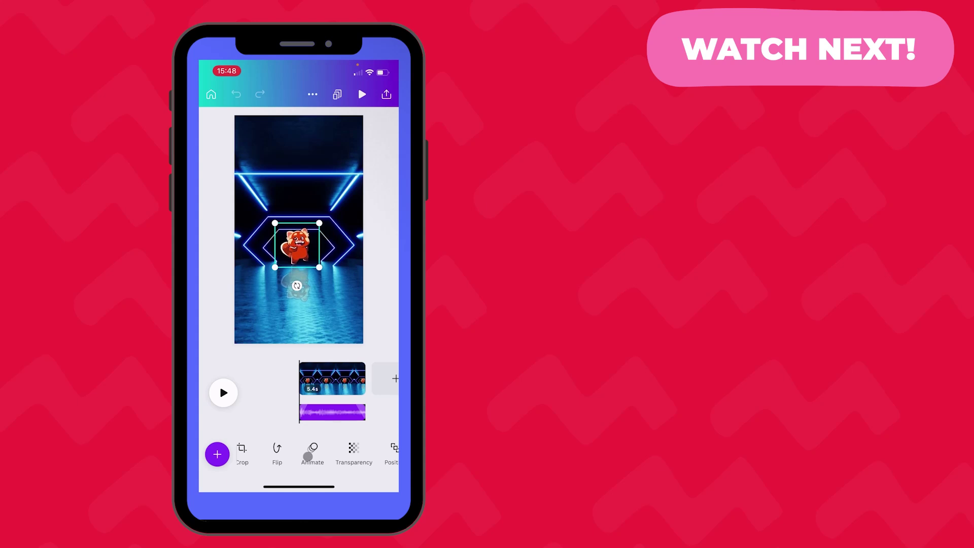
- Give the red panda sticker a Pan animation and open its Pan settings
left_click(311, 452)
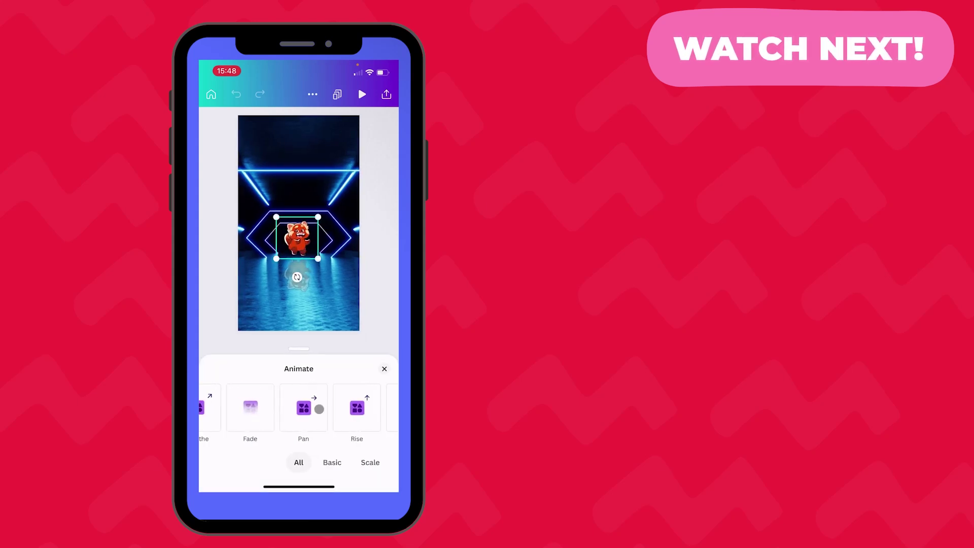
left_click(295, 411)
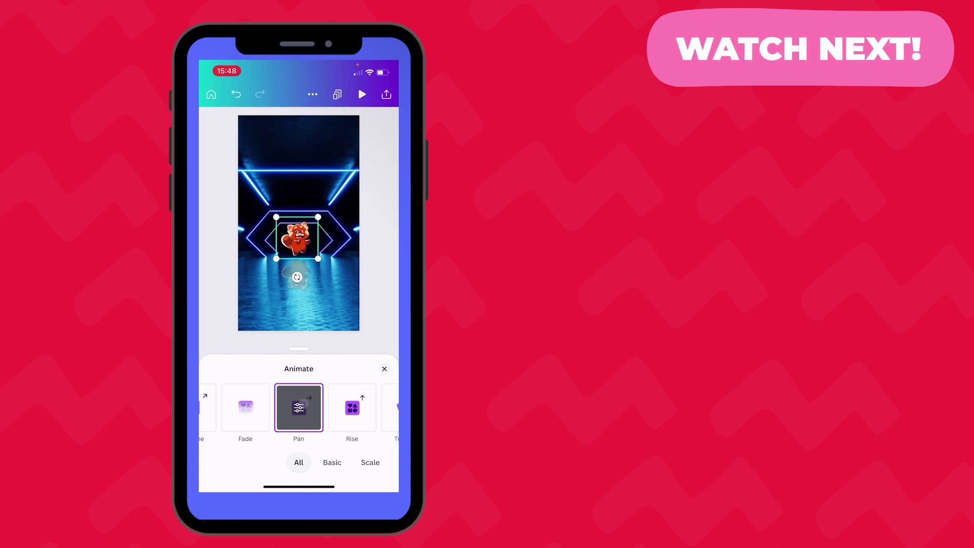
left_click(298, 408)
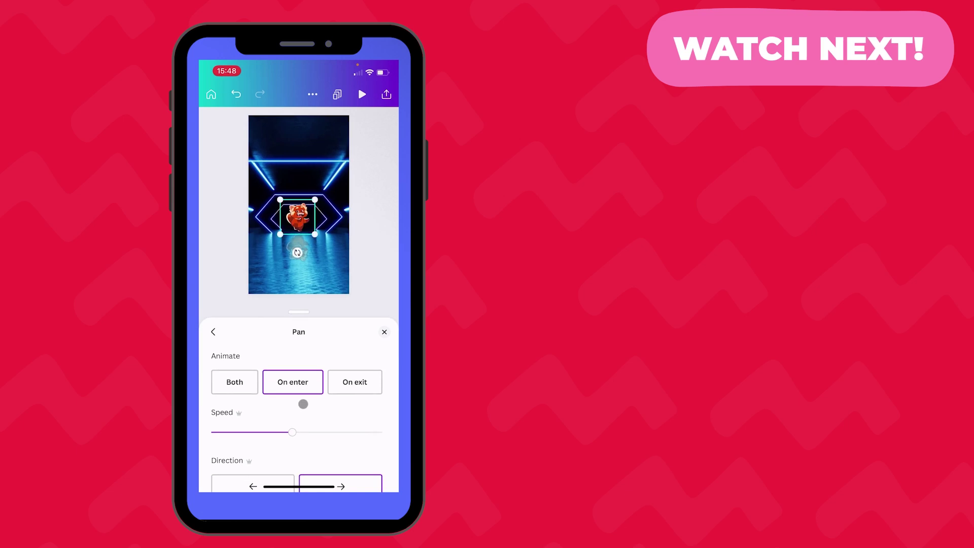